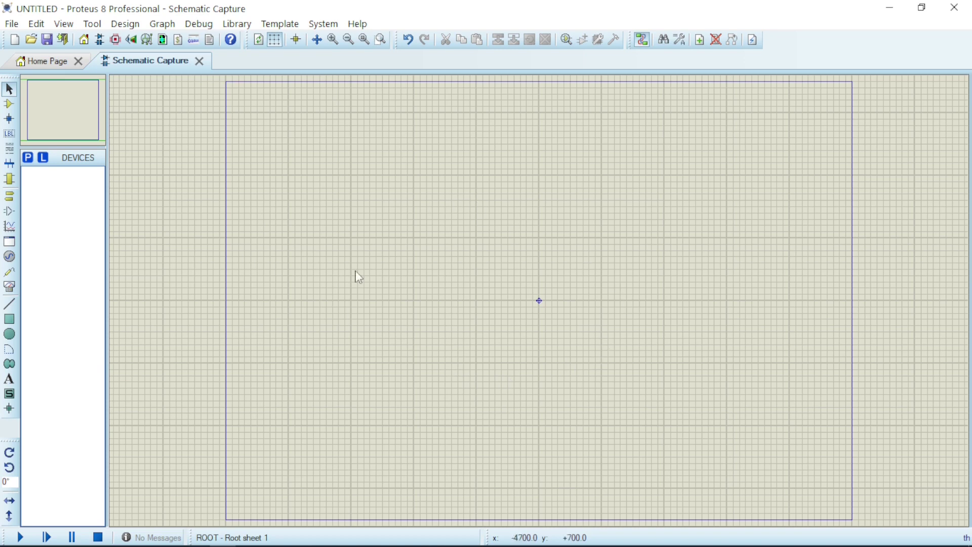
Step: Toggle the sheet grid off and back on so it shows as dots
left_click(274, 41)
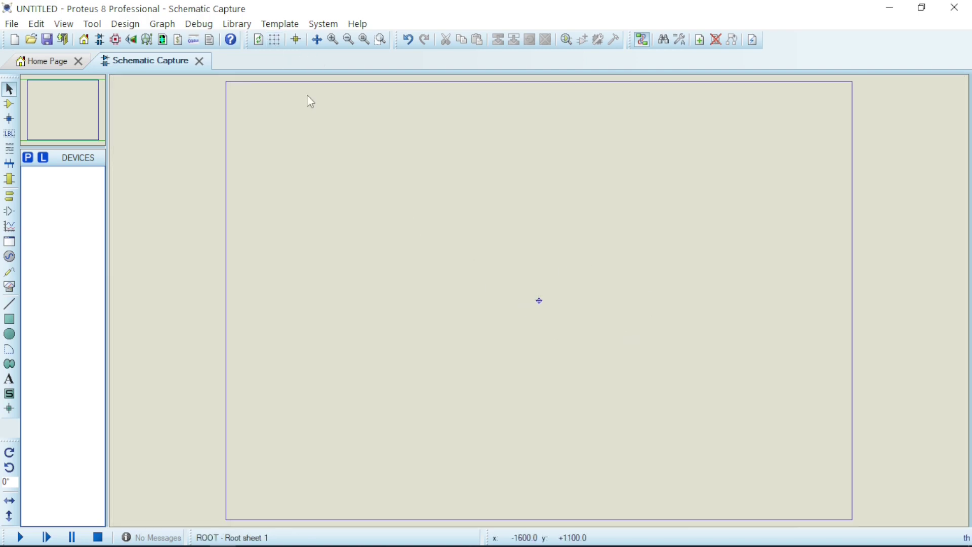
left_click(275, 41)
Step: Bring up Template > Set Design Colours, then toggle the grid off and back on
left_click(278, 25)
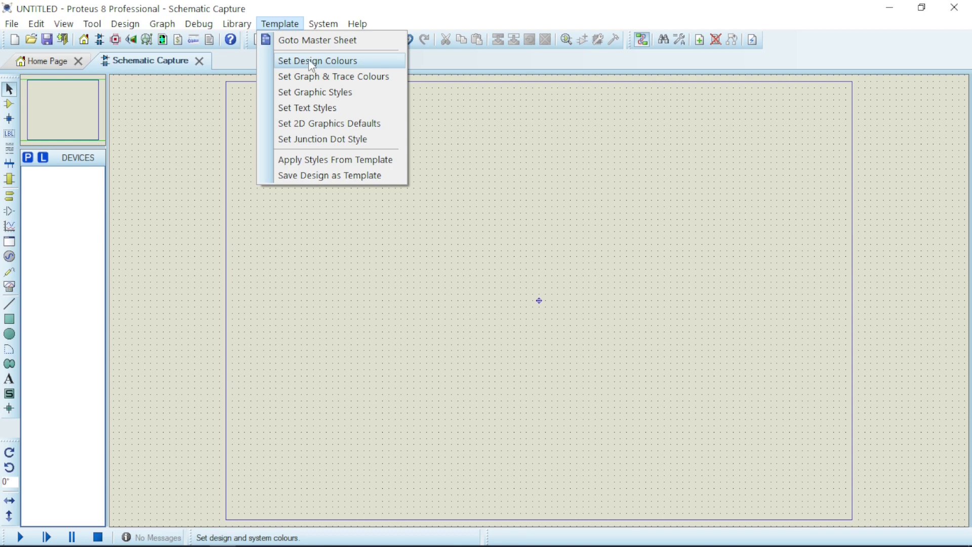
left_click(326, 63)
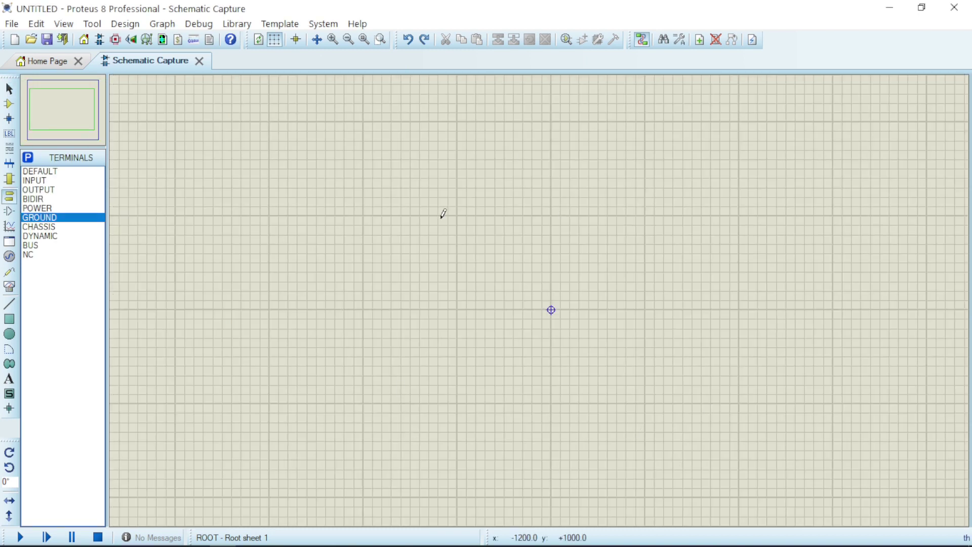
scroll(417, 258, "up", 1)
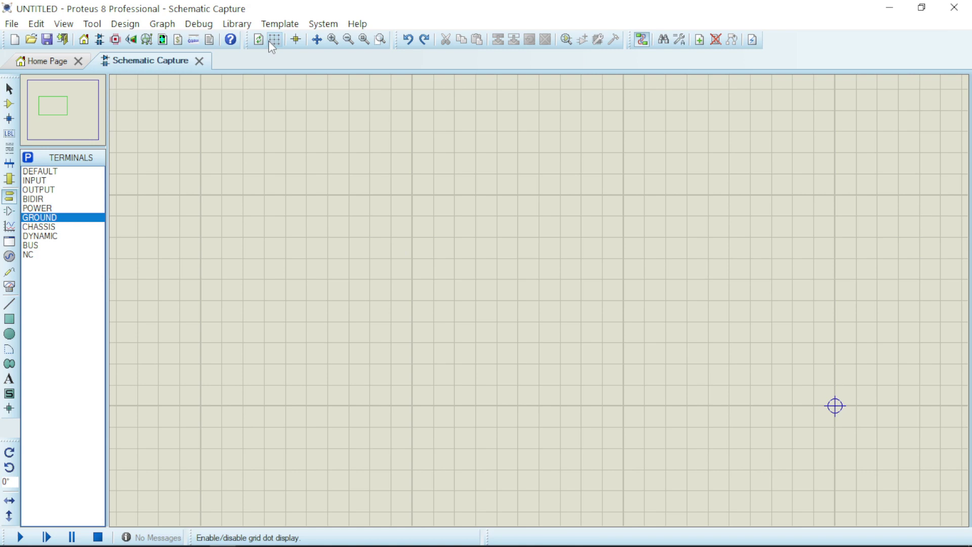
left_click(273, 41)
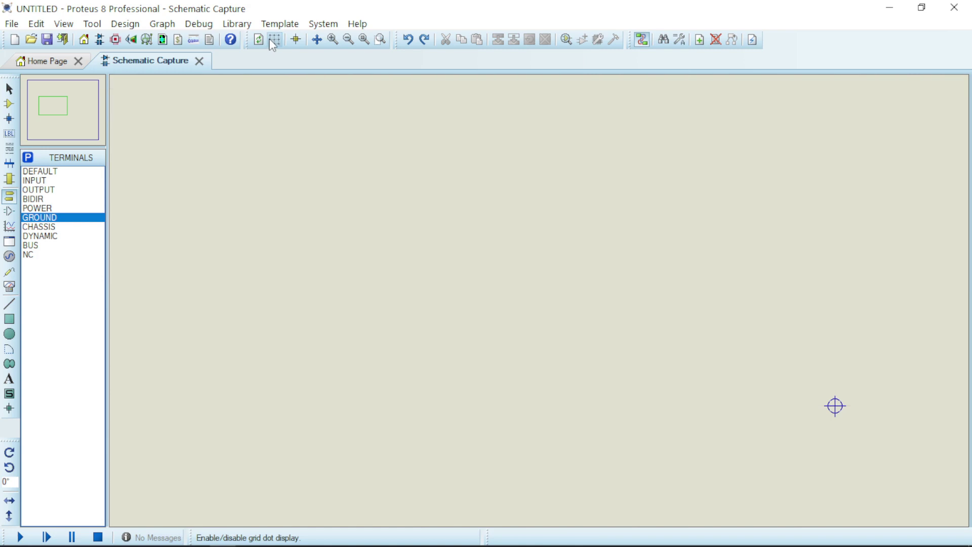
left_click(276, 40)
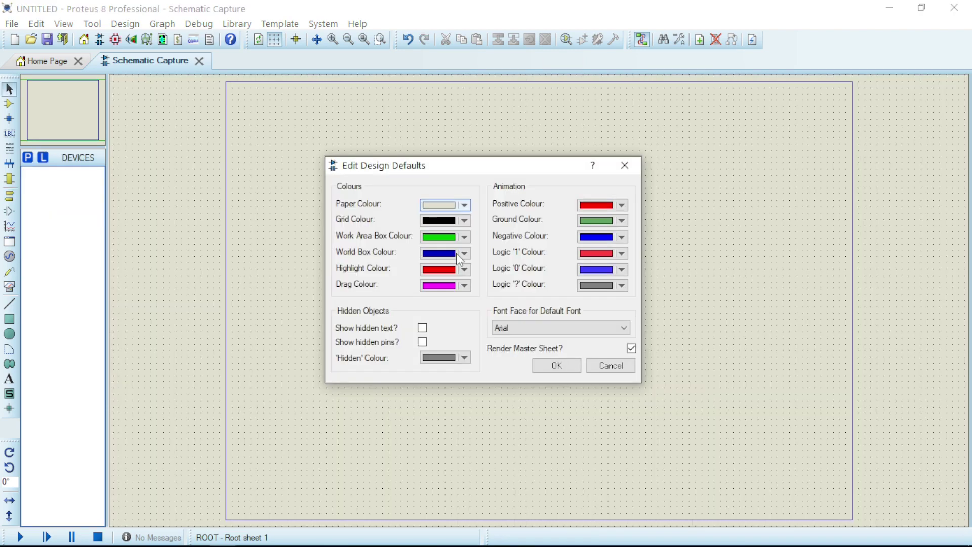
left_click(460, 257)
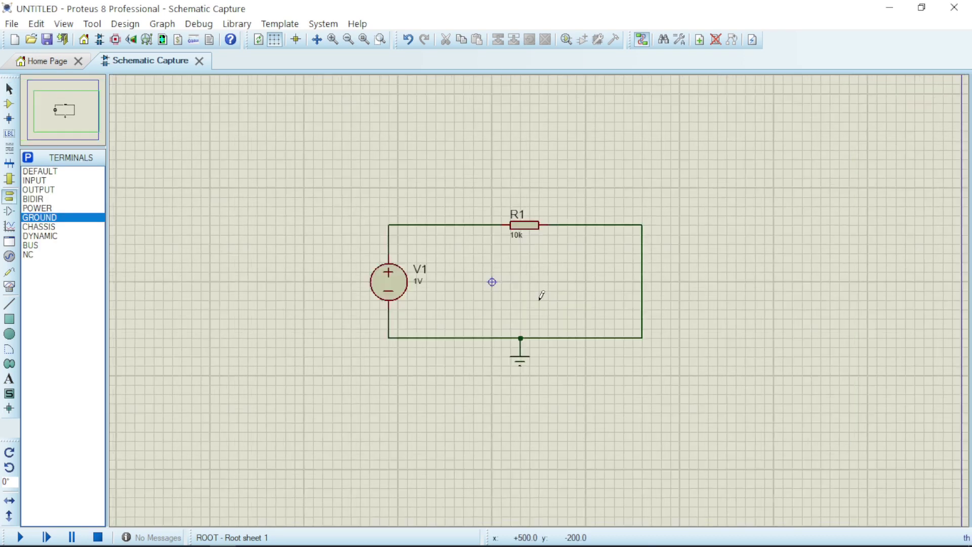
scroll(540, 294, "up", 2)
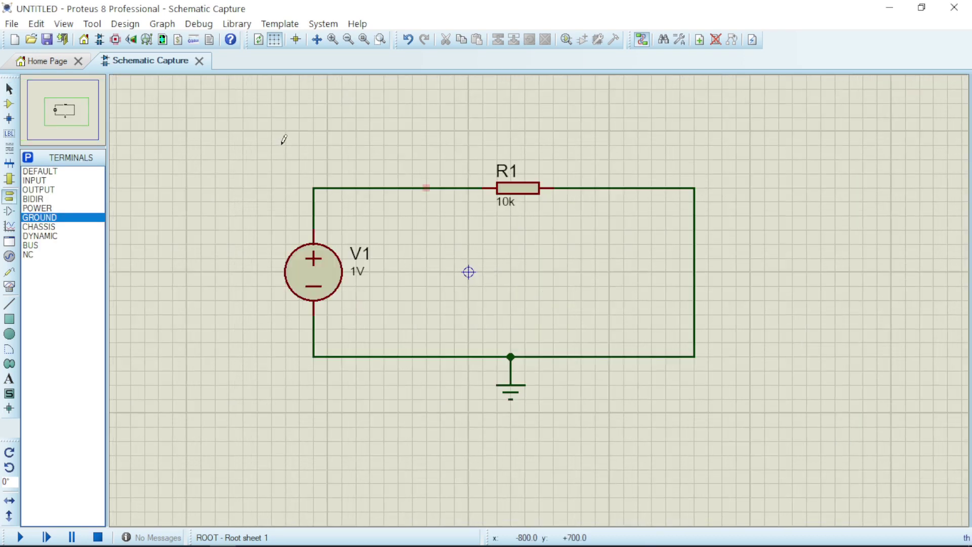
left_click_drag(244, 117, 751, 414)
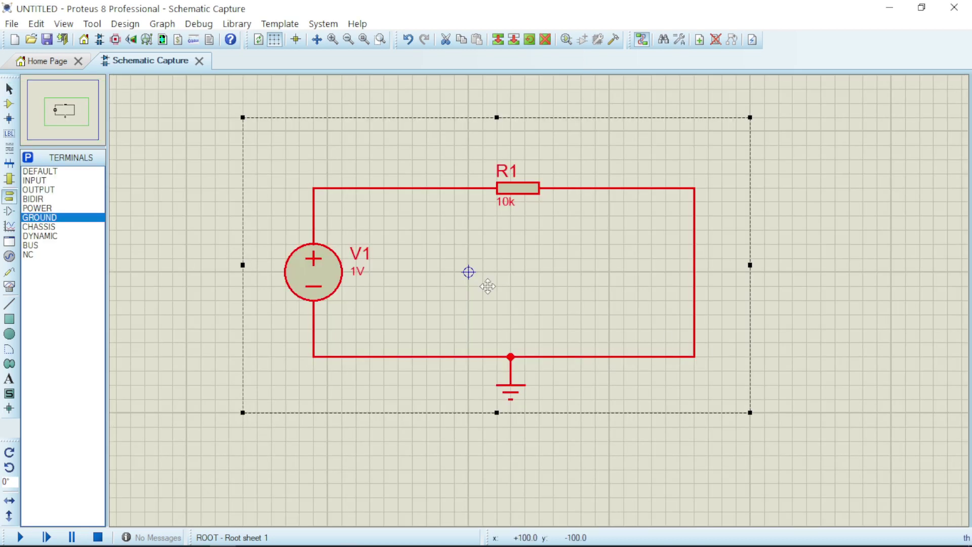
left_click_drag(484, 282, 491, 256)
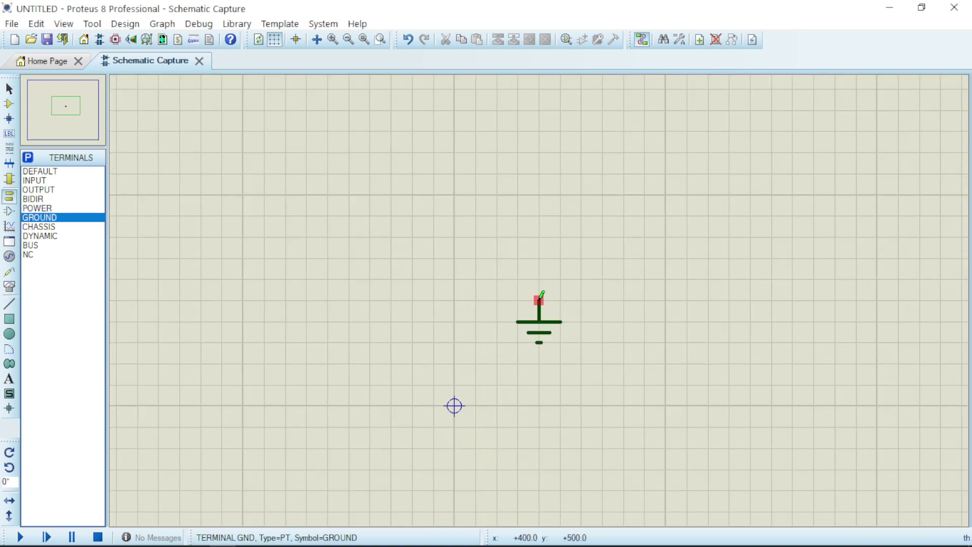
scroll(542, 321, "up", 2)
scroll(545, 324, "up", 3)
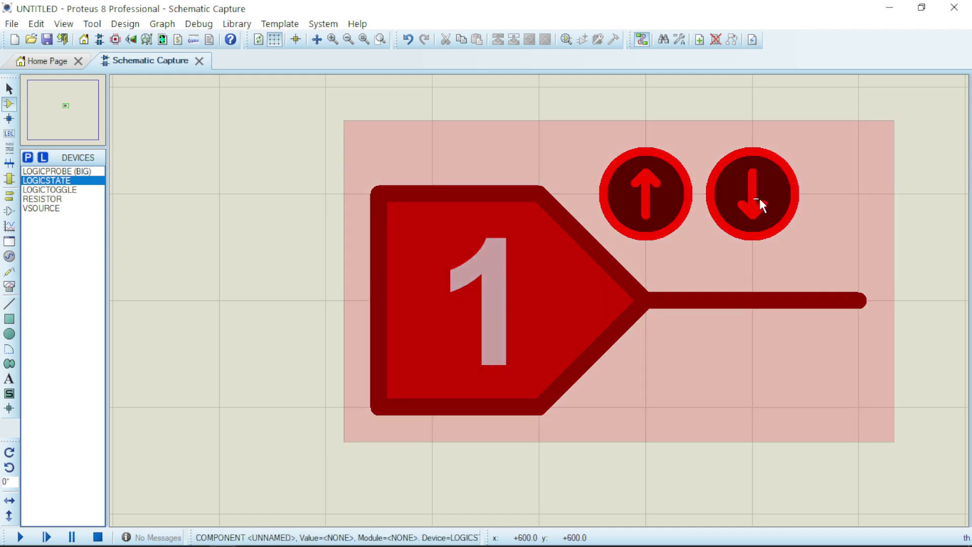
left_click(760, 200)
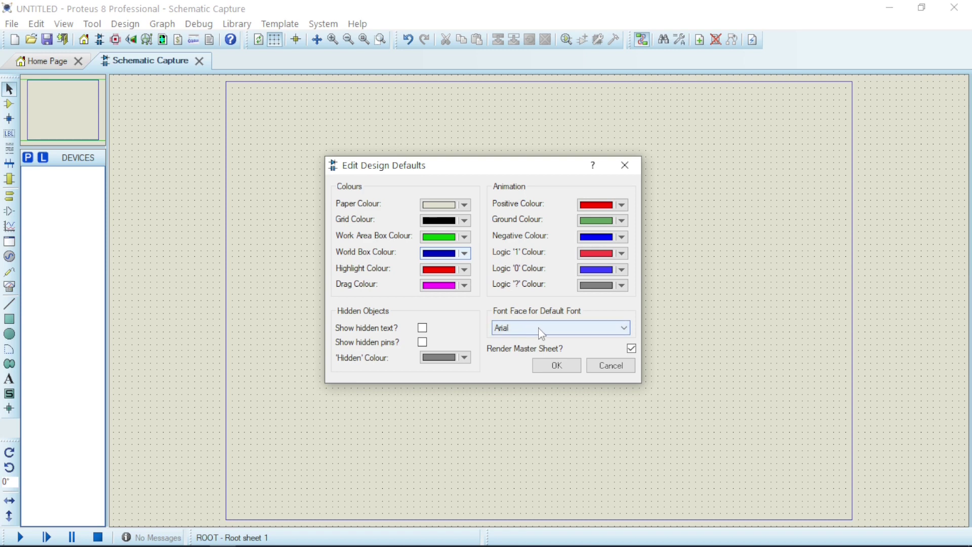
left_click(581, 332)
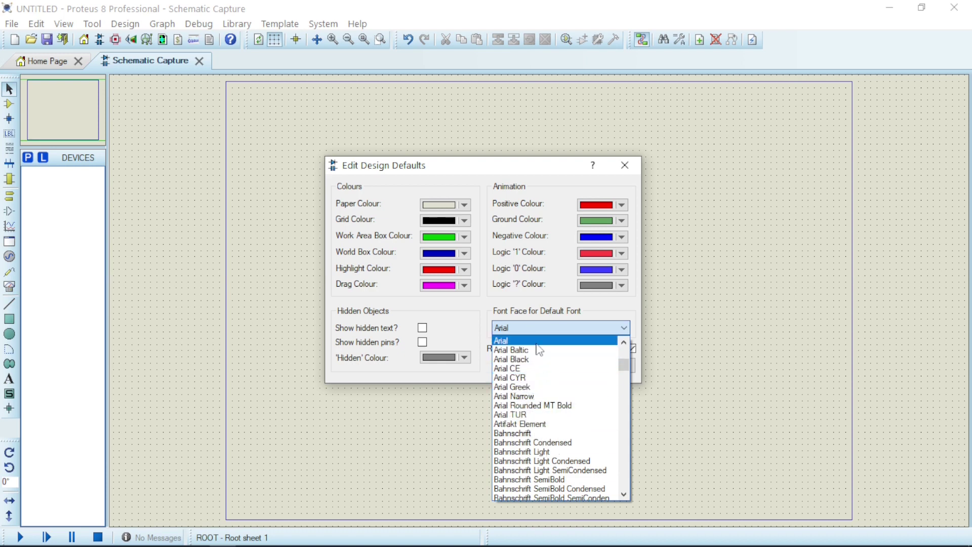
left_click(537, 325)
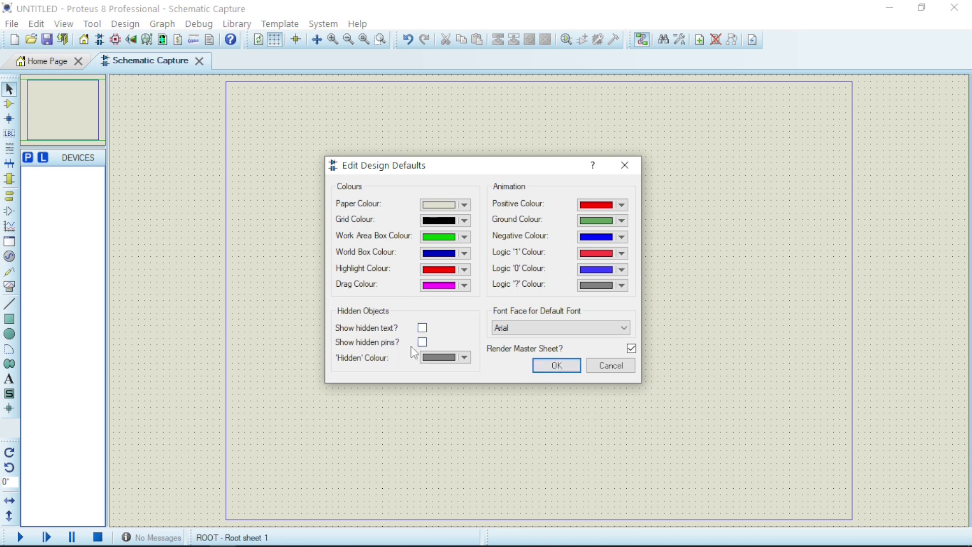
Step: Make the paper colour black and the grid colour white, and apply
left_click(464, 205)
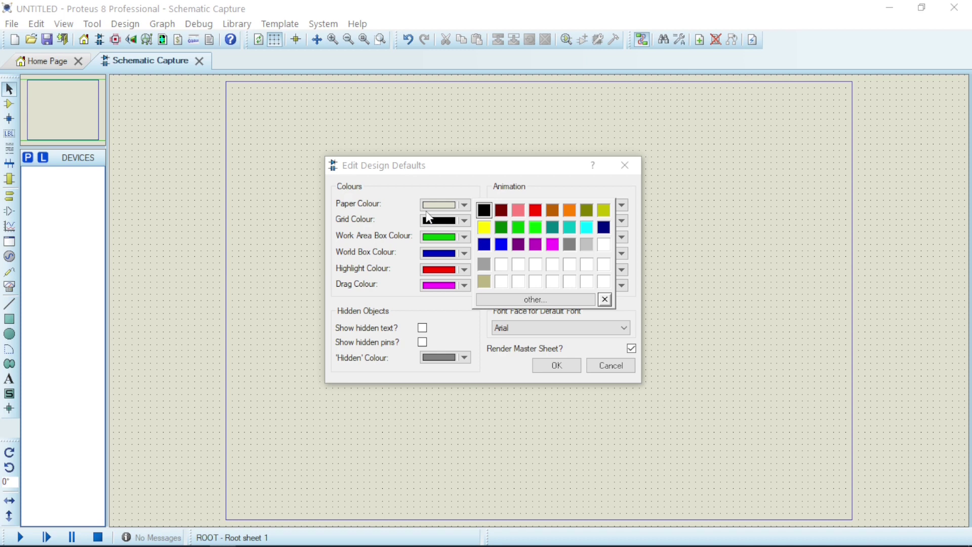
left_click(483, 214)
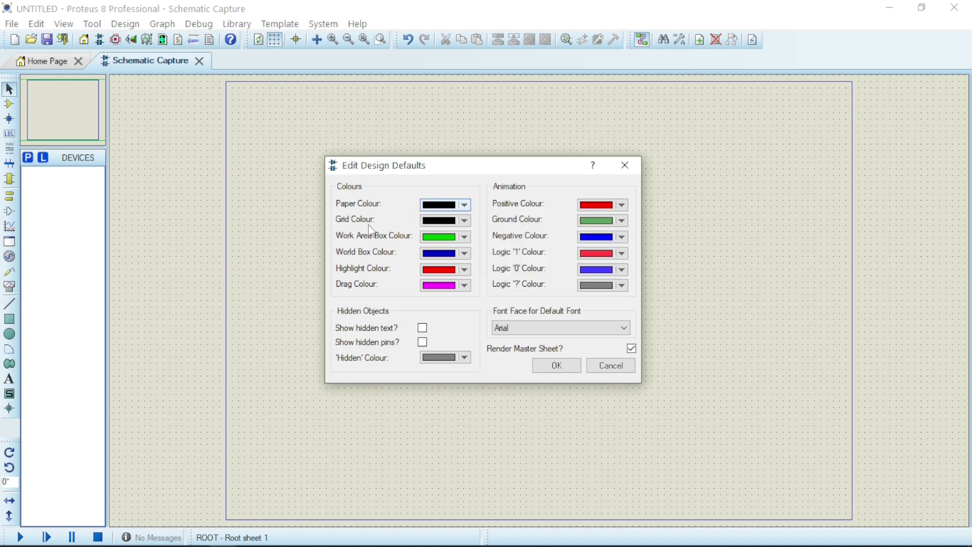
left_click(462, 222)
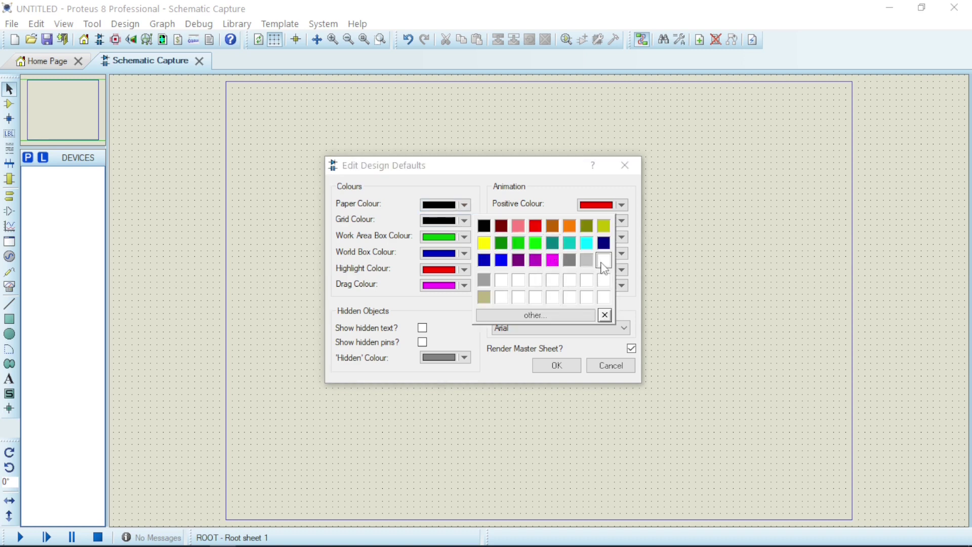
left_click(604, 260)
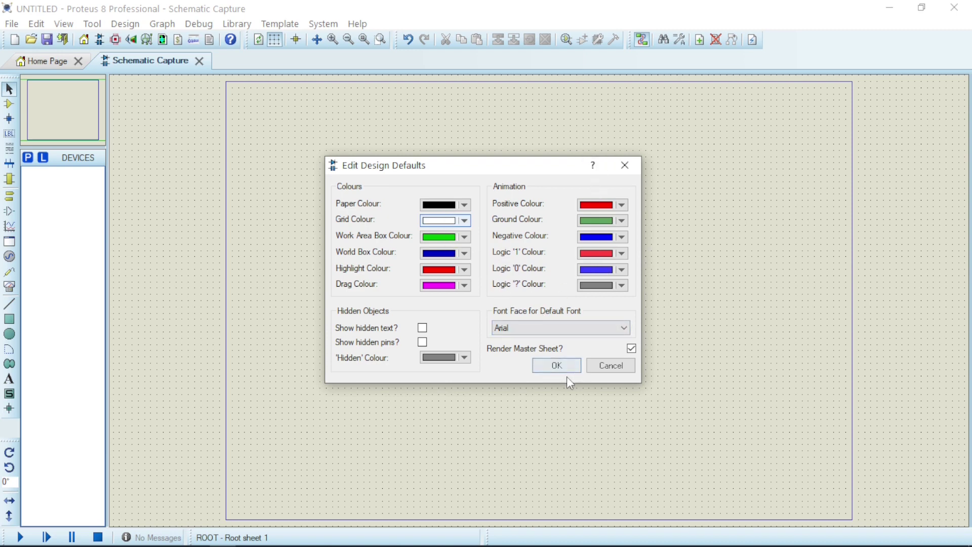
left_click(556, 369)
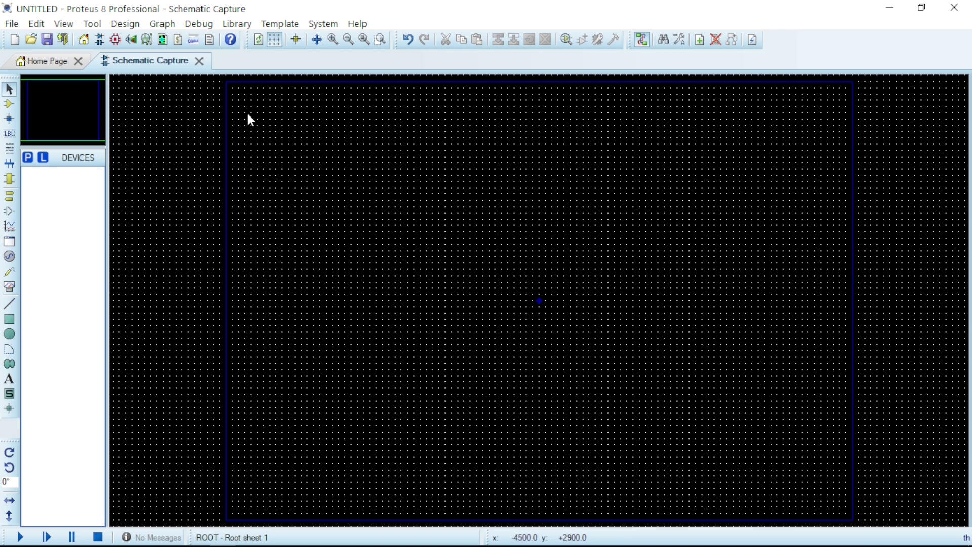
Step: Cycle the grid through lines and off, ending back on dots
left_click(279, 39)
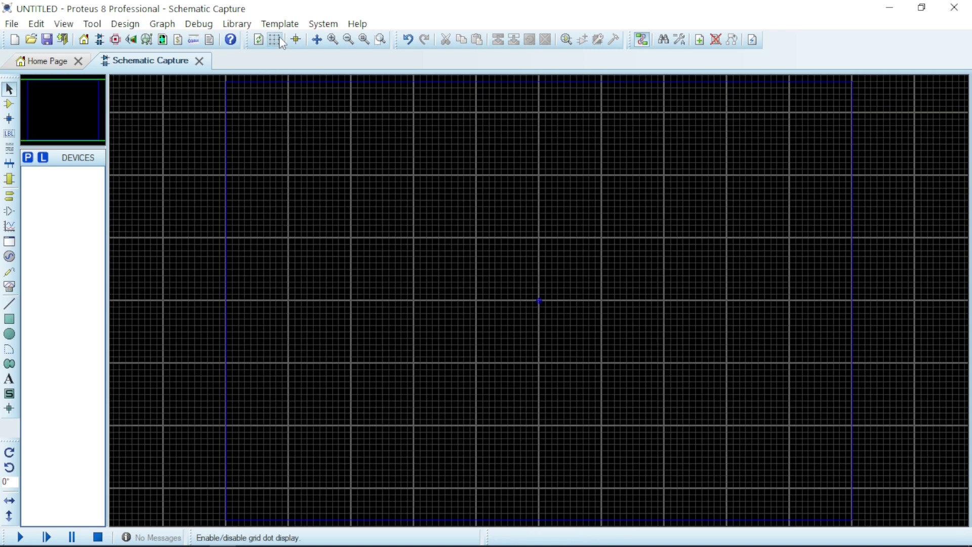
left_click(279, 39)
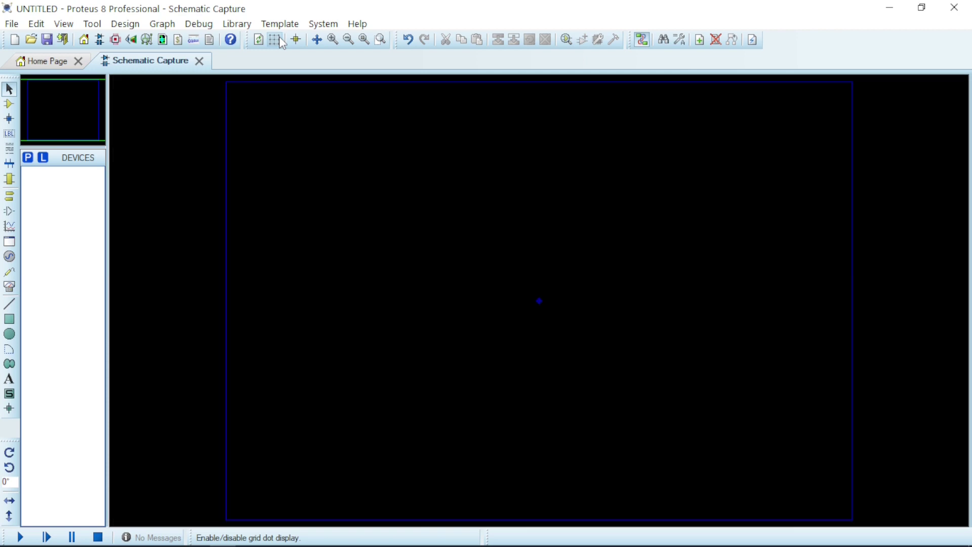
left_click(280, 39)
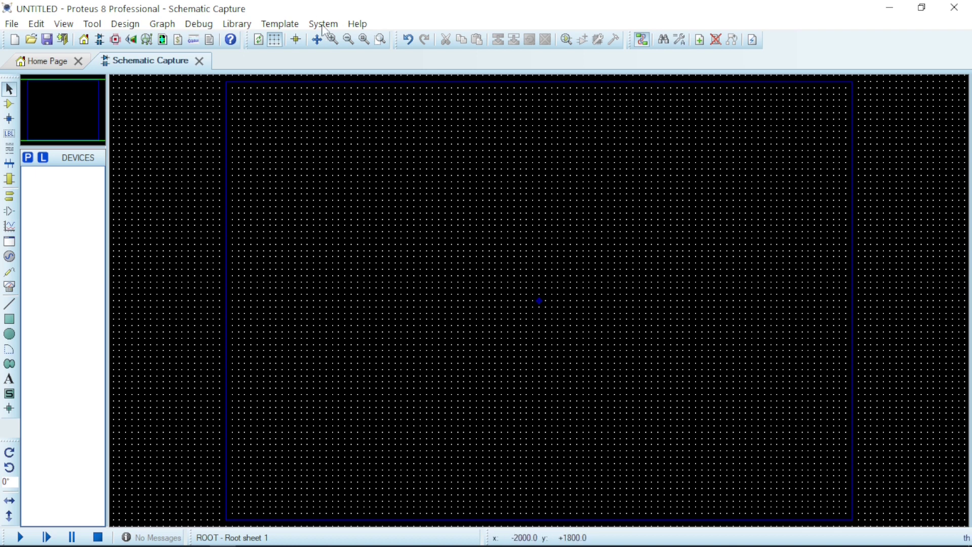
left_click(280, 24)
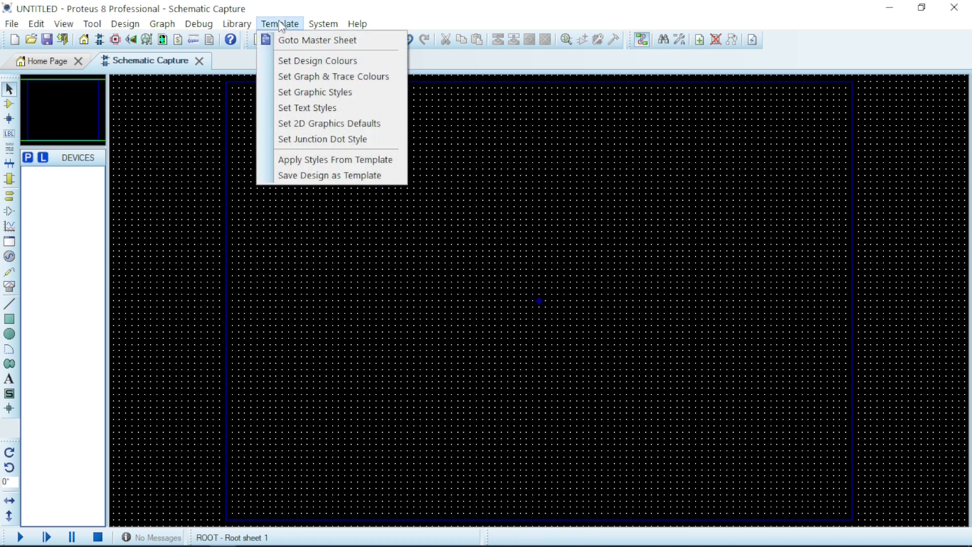
Step: Set the world box colour to magenta in Edit Design Defaults
left_click(315, 63)
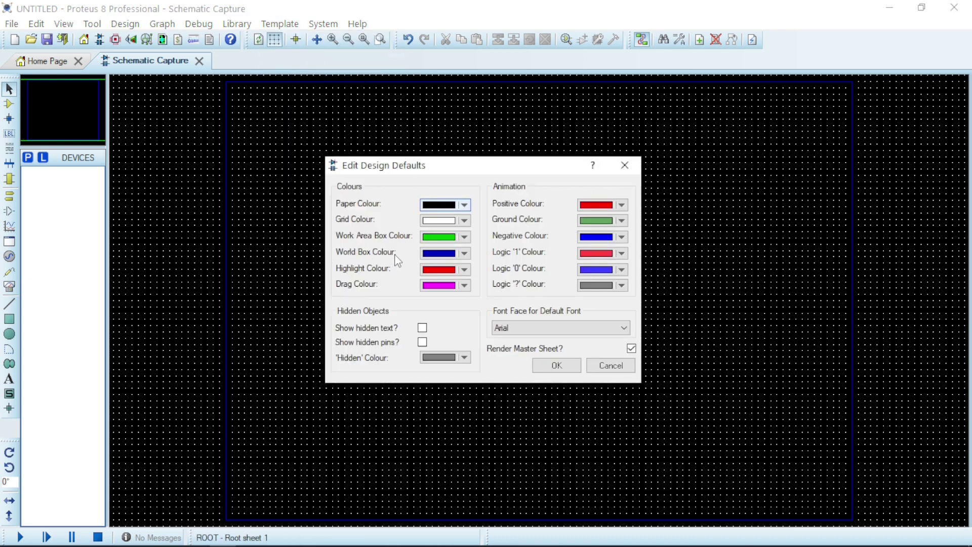
left_click(464, 253)
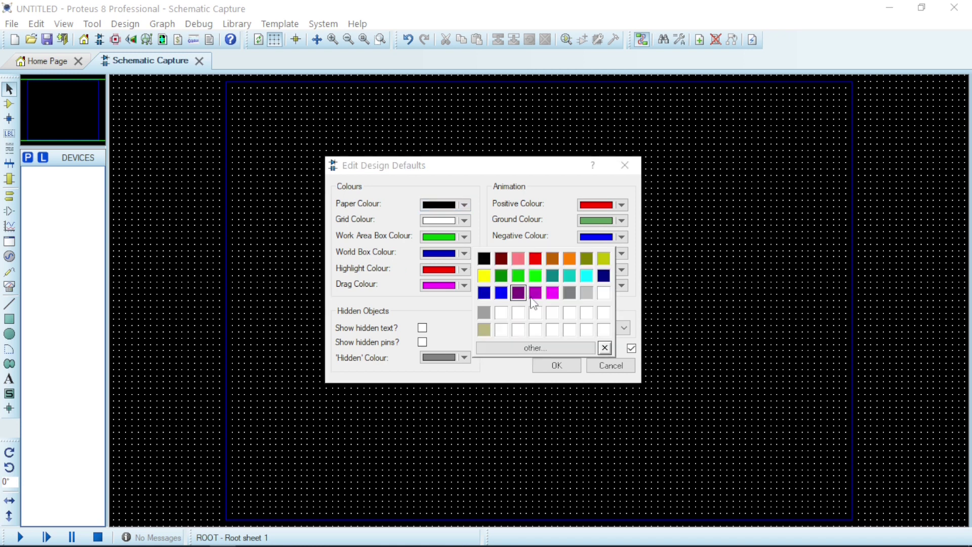
left_click(552, 294)
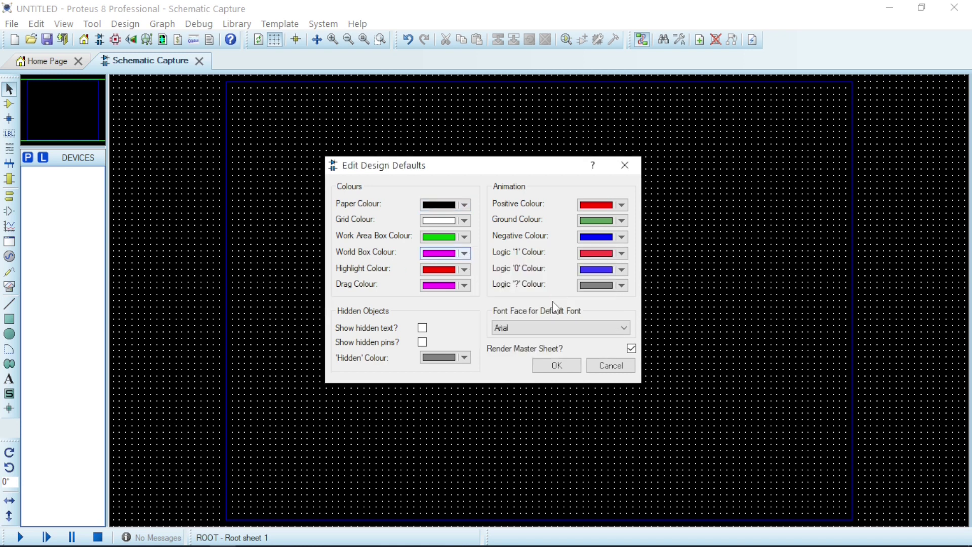
left_click(556, 366)
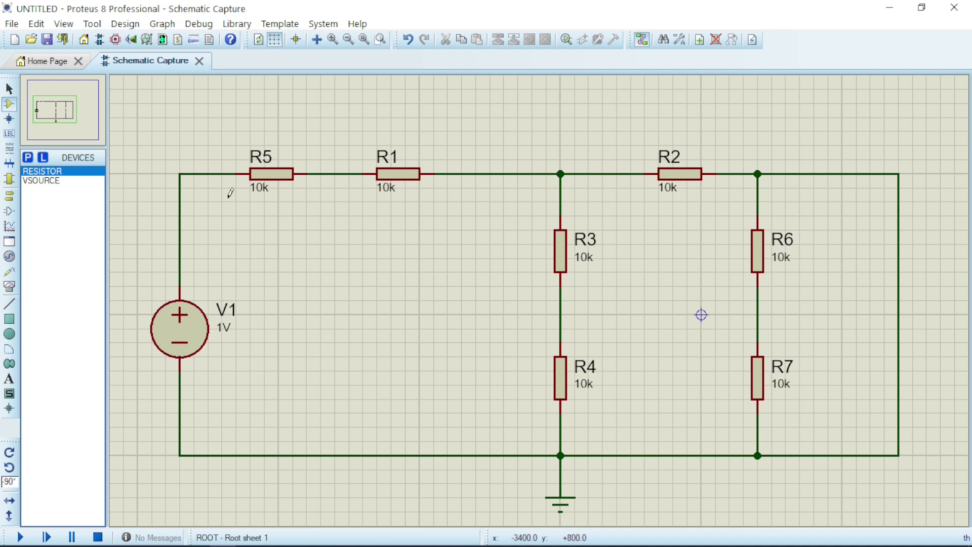
Step: Recolour the sheet with black paper and a grey grid, and show the grid as dots
left_click(280, 24)
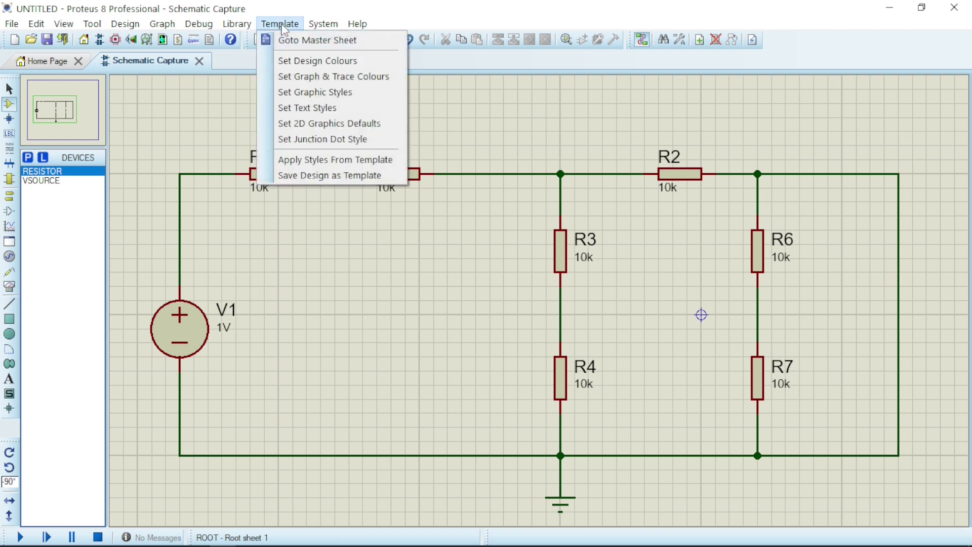
left_click(304, 60)
left_click(621, 204)
key("Escape")
left_click(464, 220)
left_click(484, 296)
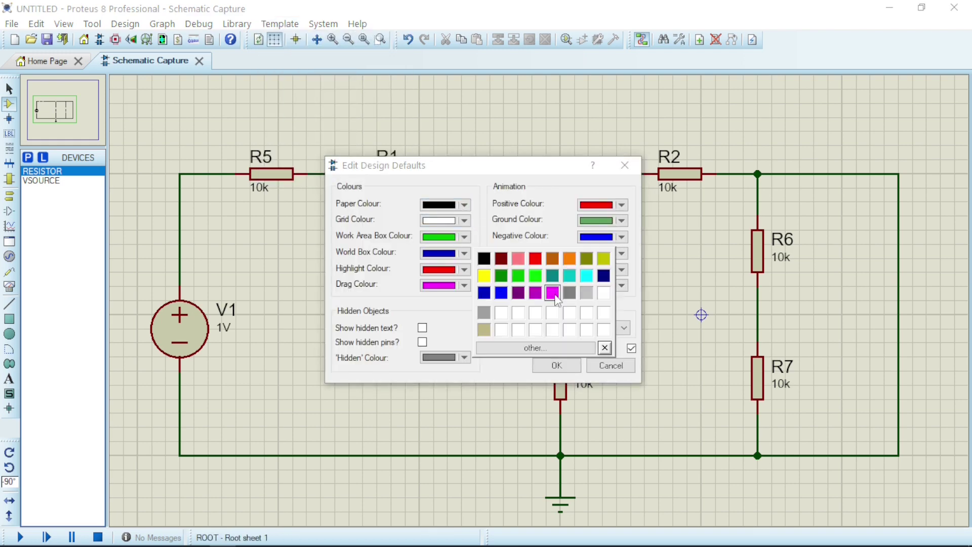
left_click(557, 366)
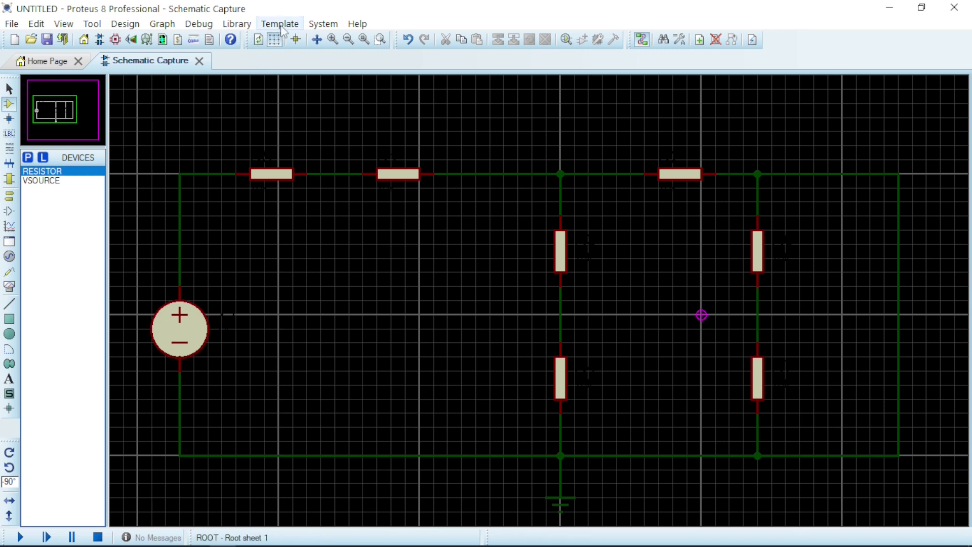
left_click(279, 44)
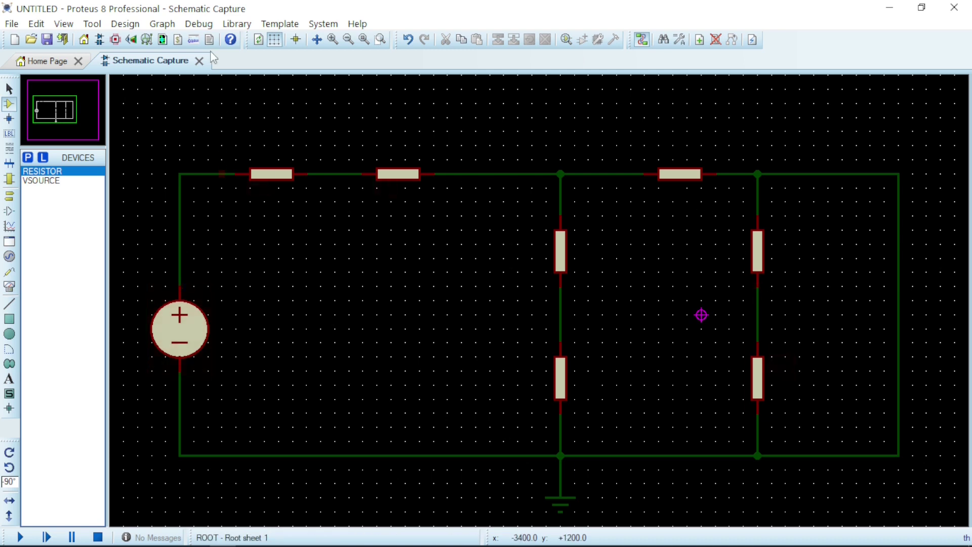
left_click(288, 24)
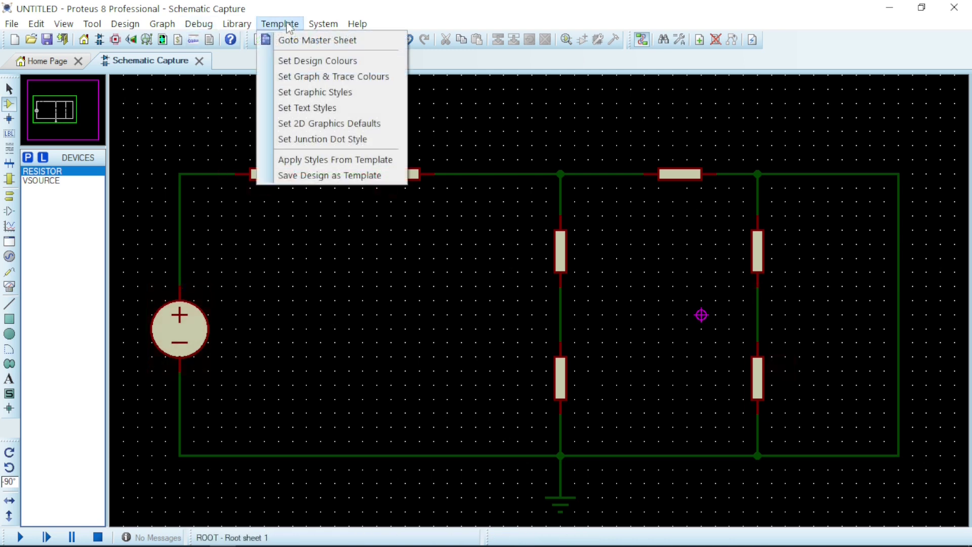
Step: Set the PIN graphic style colour to purple
left_click(330, 93)
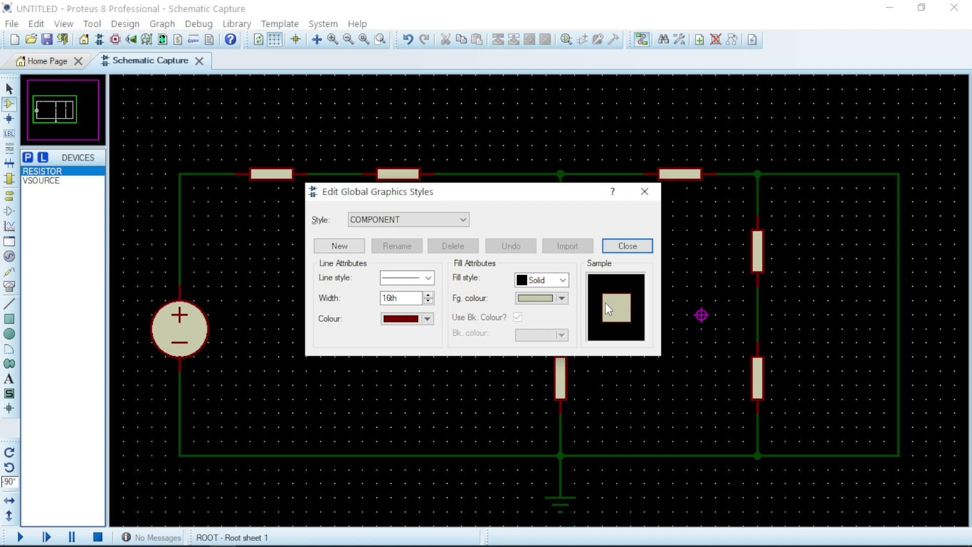
left_click(462, 222)
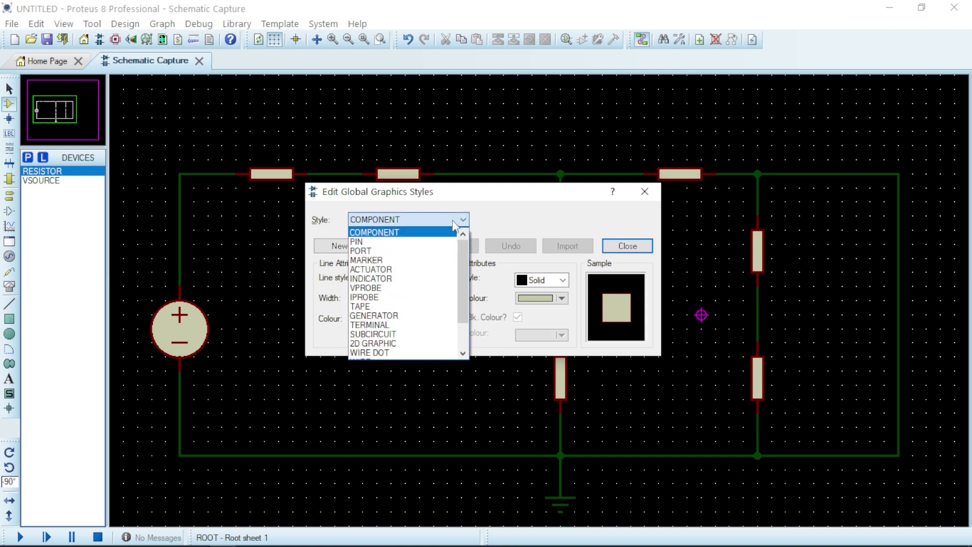
left_click(403, 242)
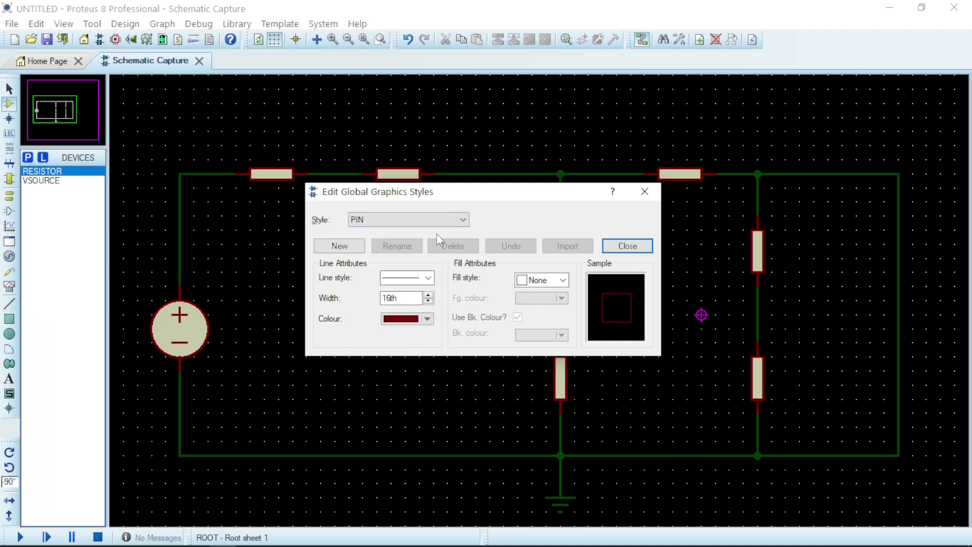
left_click(428, 319)
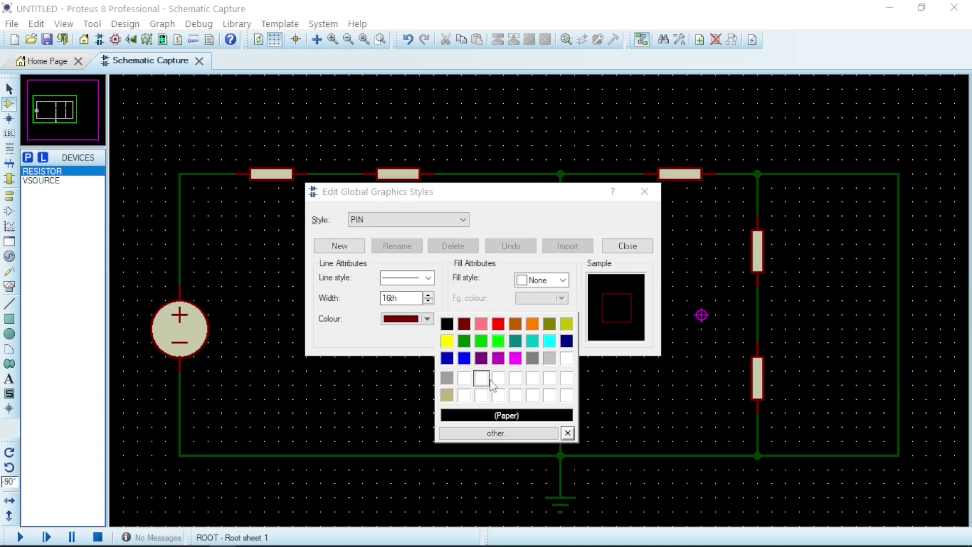
left_click(498, 359)
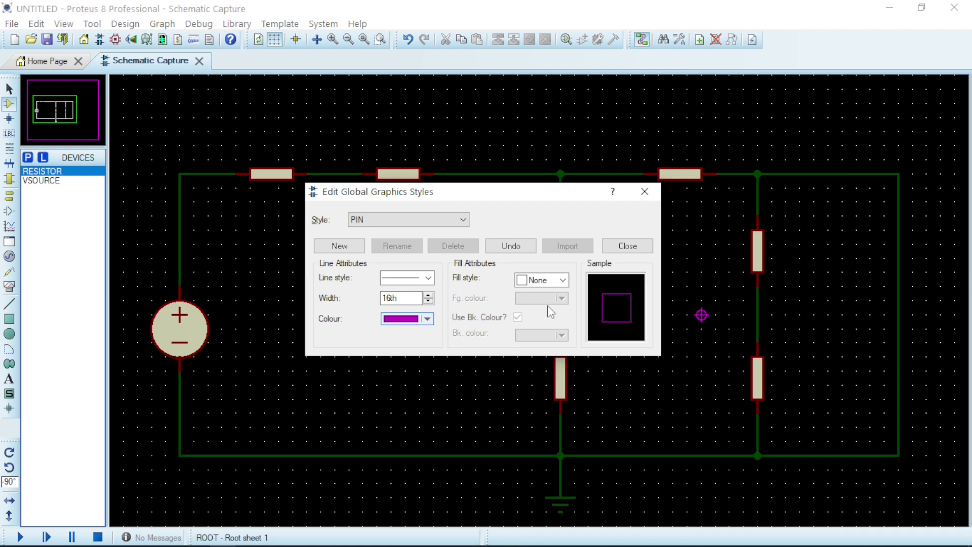
Step: Set the WIRE graphic style colour to red and close the styles dialog
left_click(435, 221)
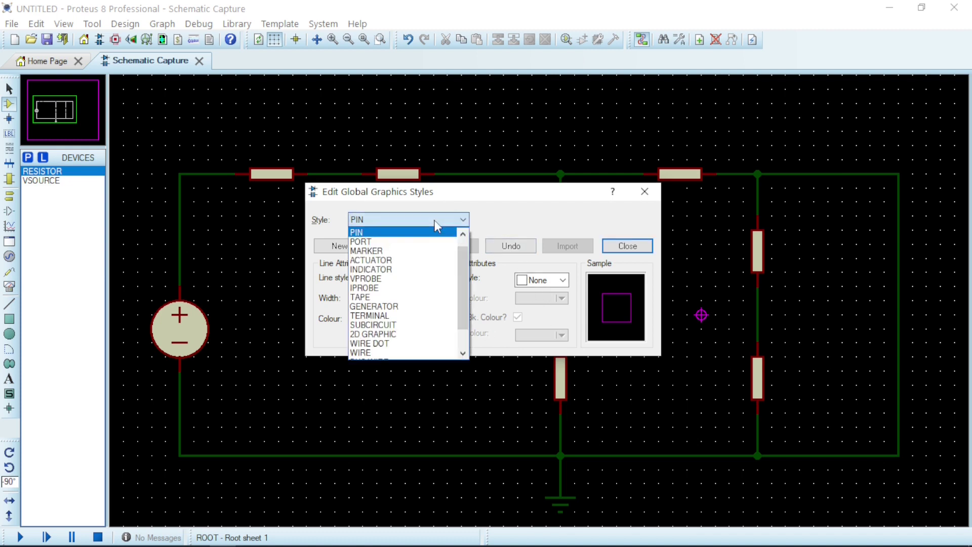
scroll(387, 327, "down", 1)
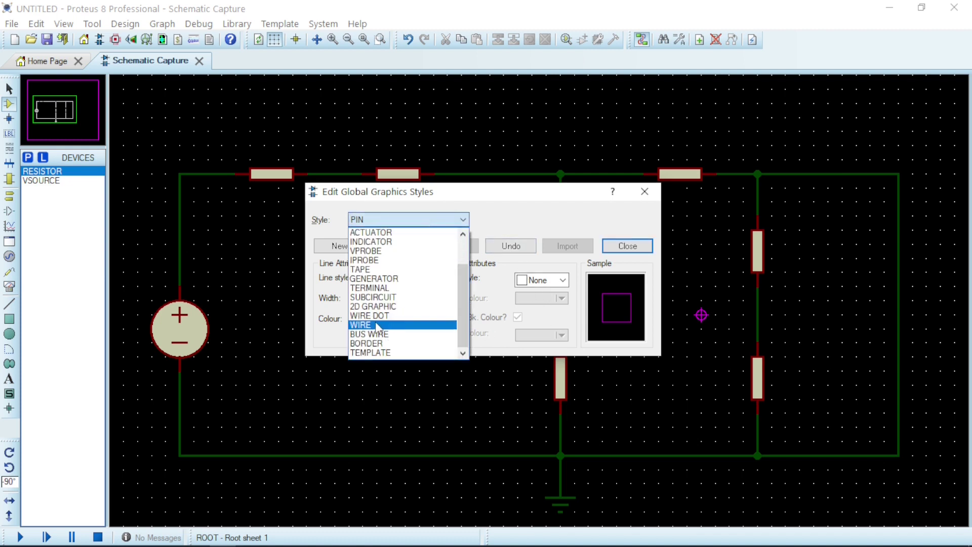
left_click(386, 327)
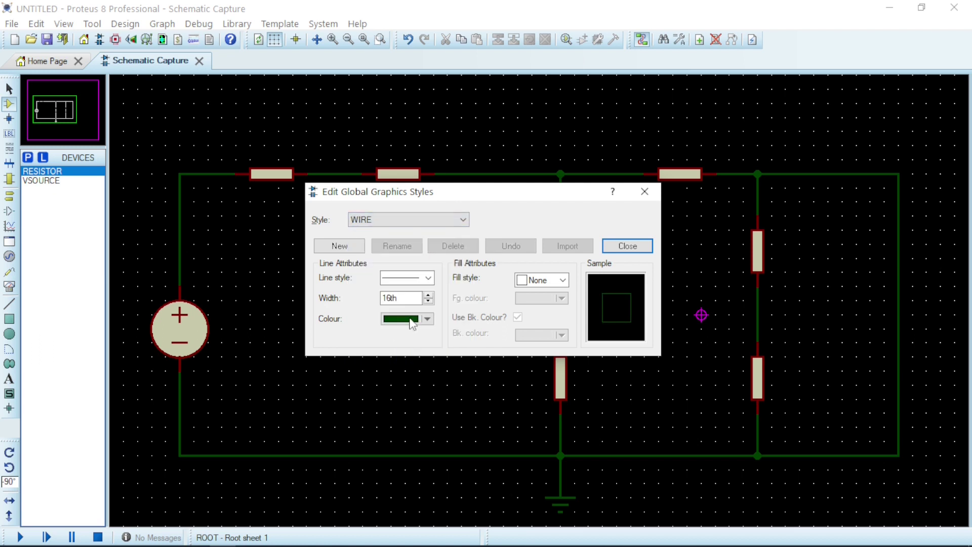
left_click(427, 321)
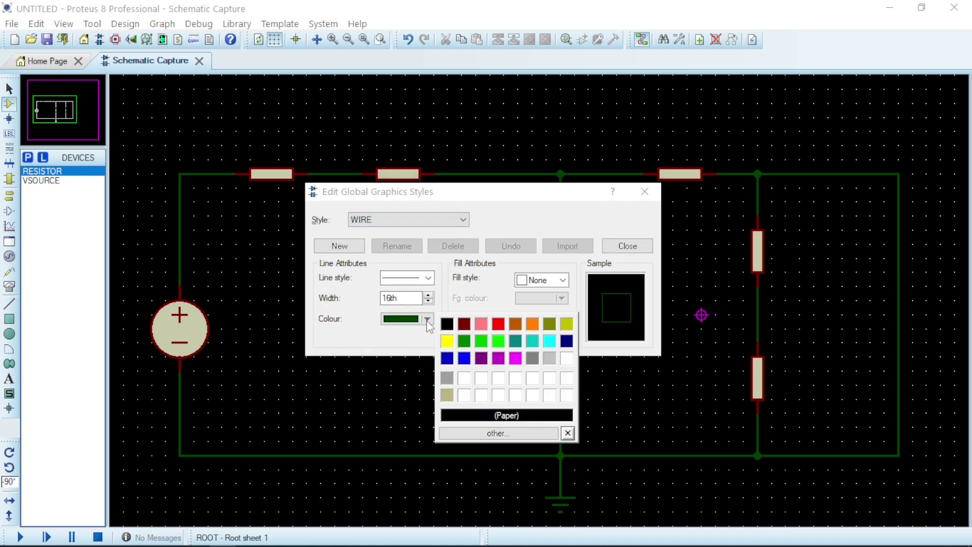
left_click(501, 328)
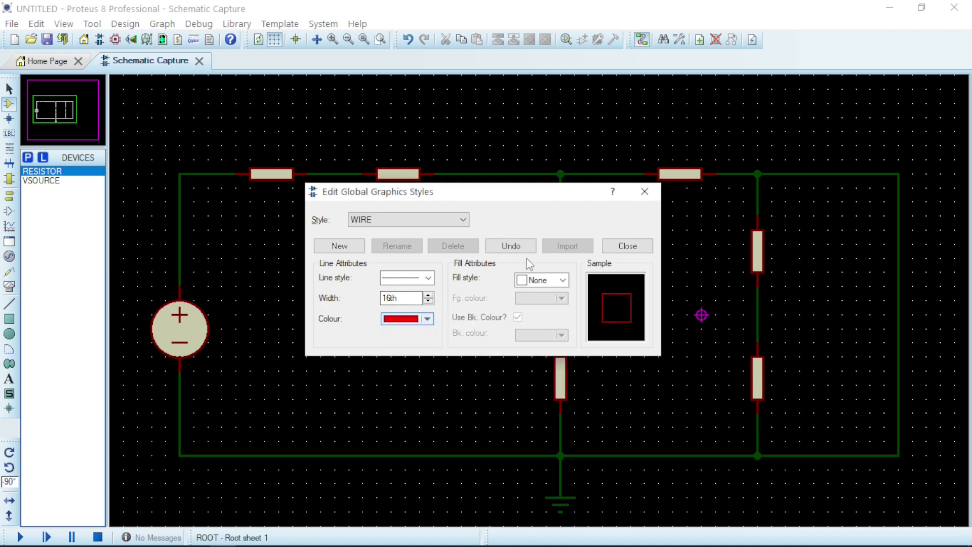
left_click(628, 247)
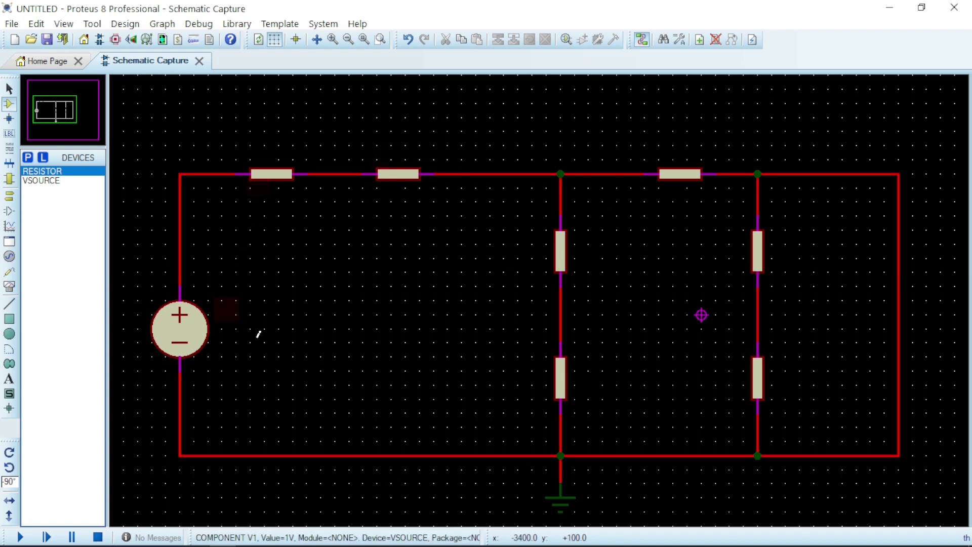
Step: Set the TERMINAL graphic style colour to bright green so the ground turns green
left_click(517, 264)
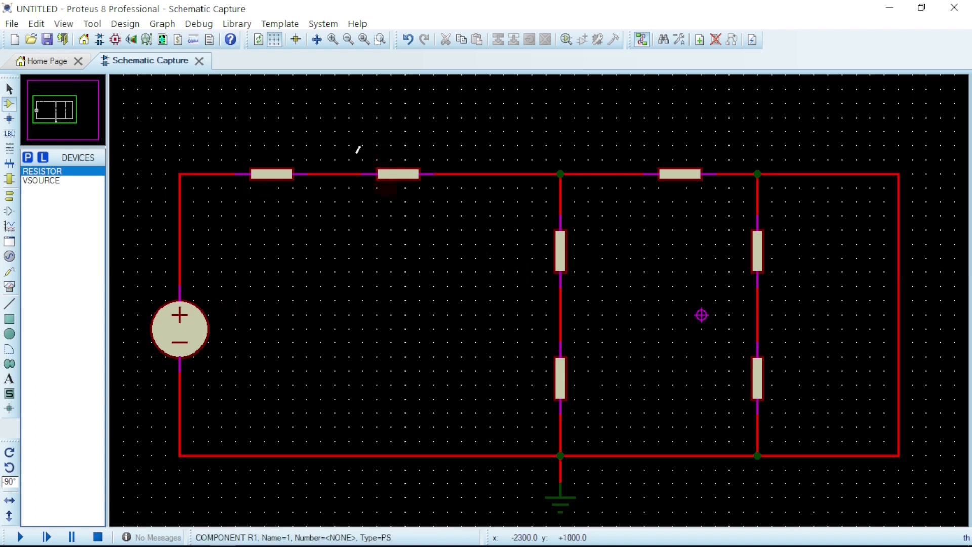
left_click(276, 23)
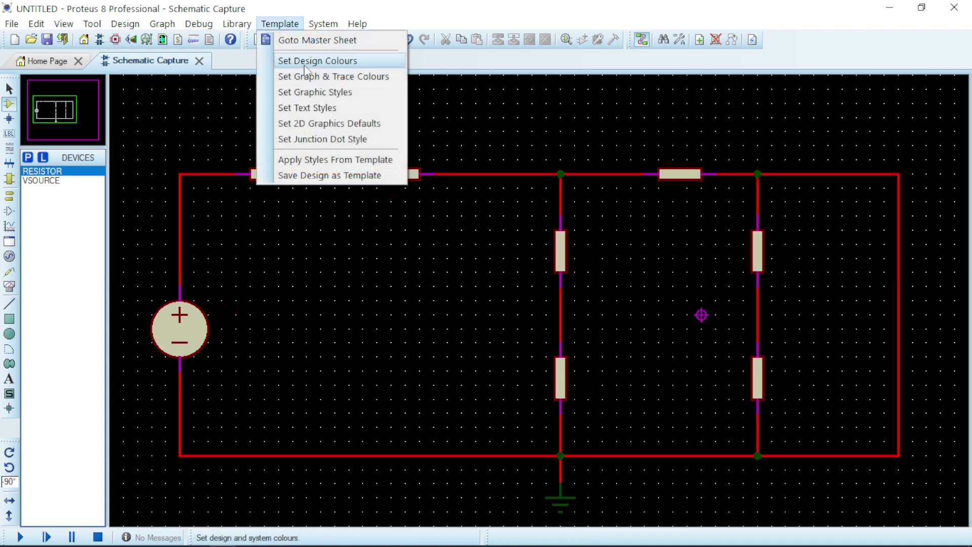
left_click(338, 94)
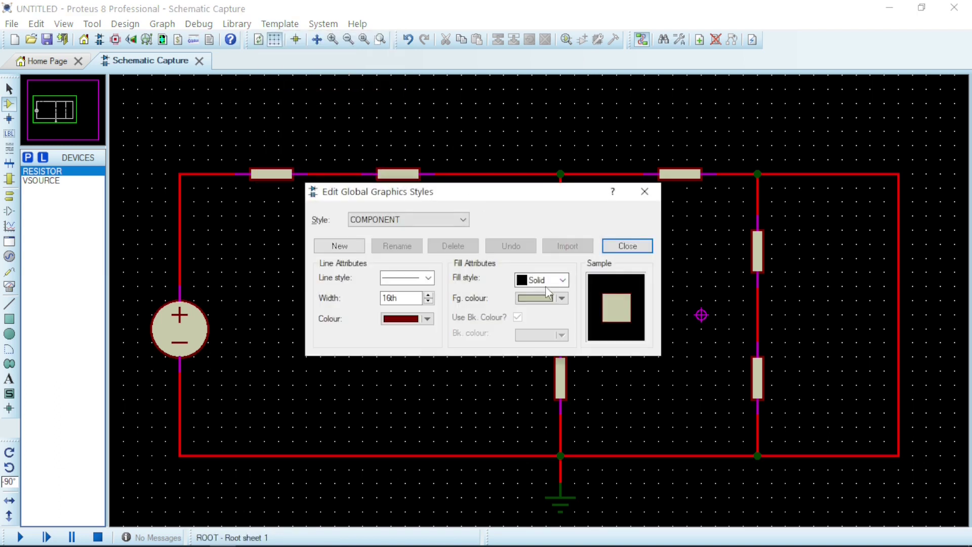
left_click(445, 222)
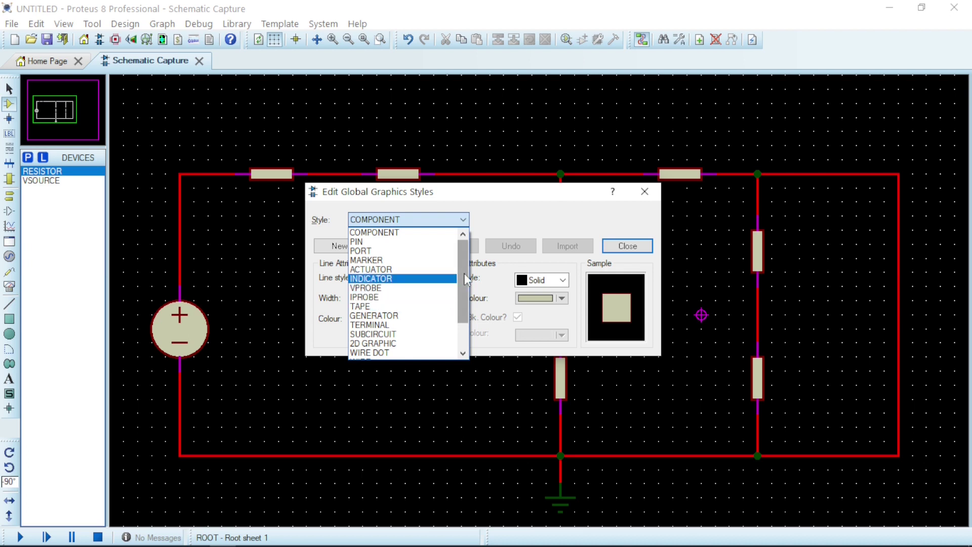
scroll(463, 278, "down", 1)
scroll(461, 285, "up", 1)
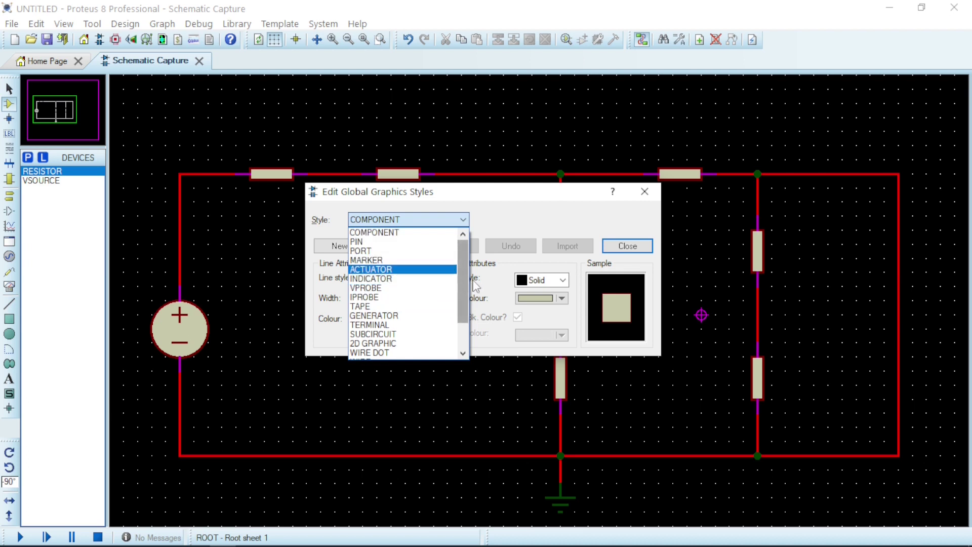
left_click(415, 331)
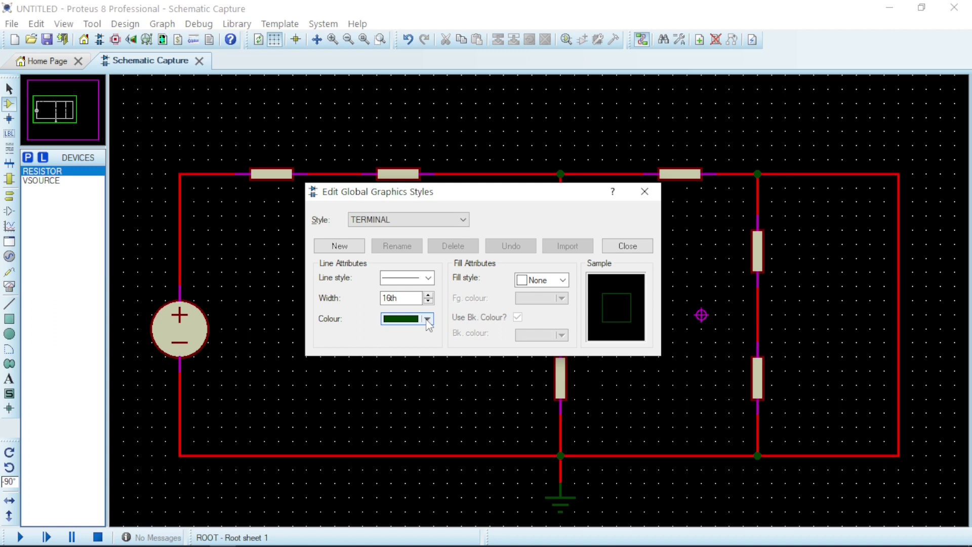
left_click(427, 320)
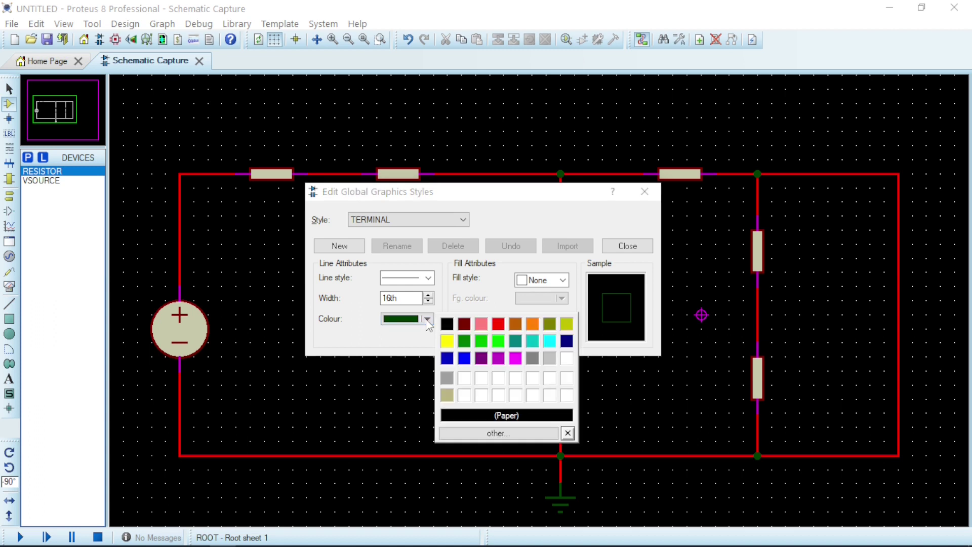
left_click(483, 349)
left_click(619, 245)
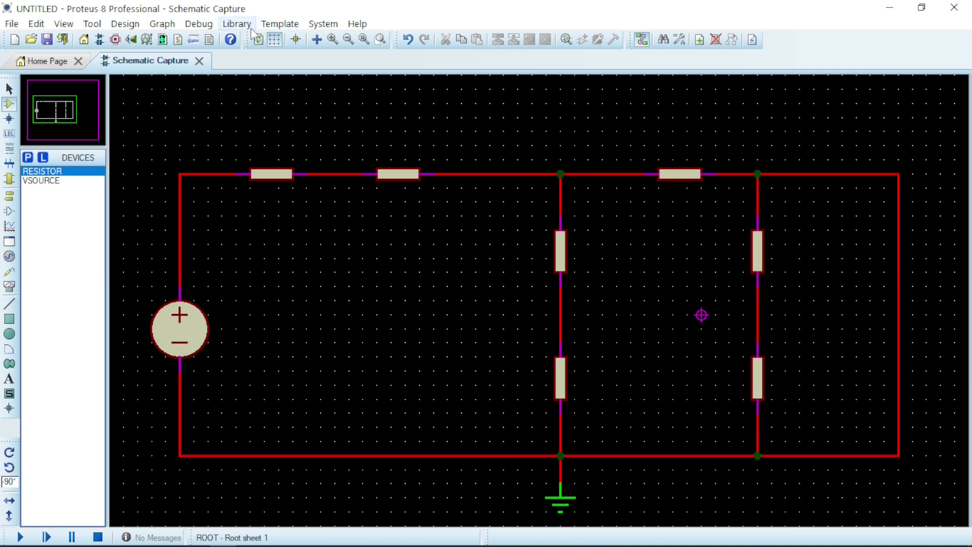
Step: Change the WIRE DOT graphic style colour from green to yellow
left_click(286, 25)
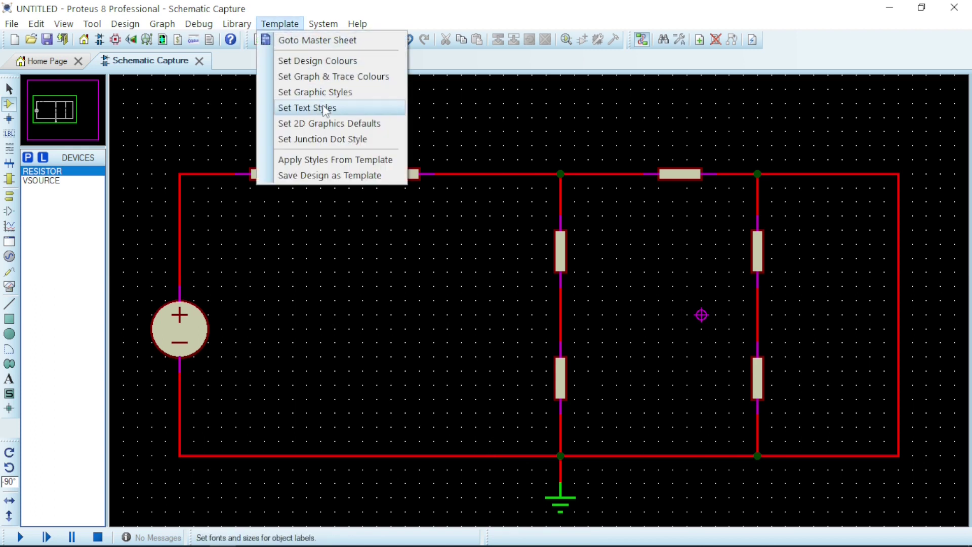
left_click(315, 92)
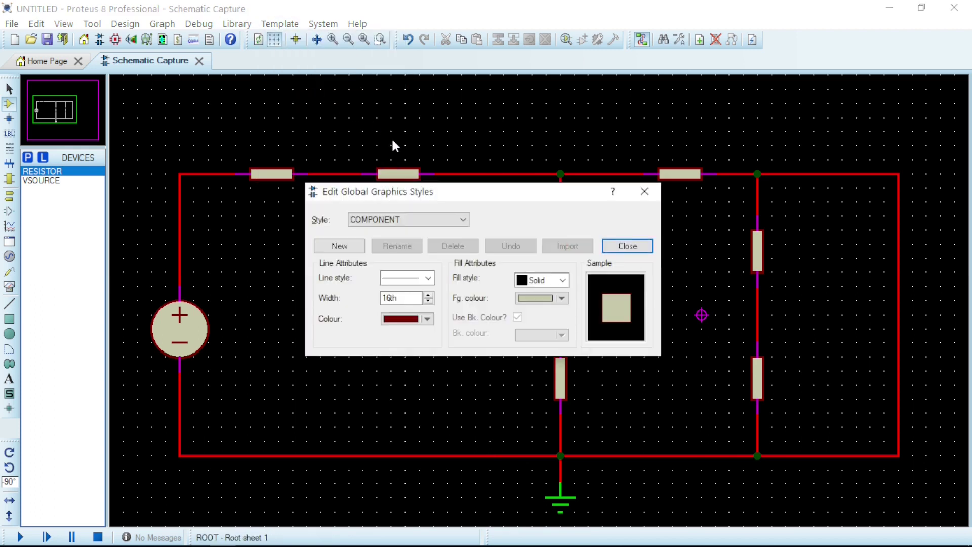
left_click(463, 219)
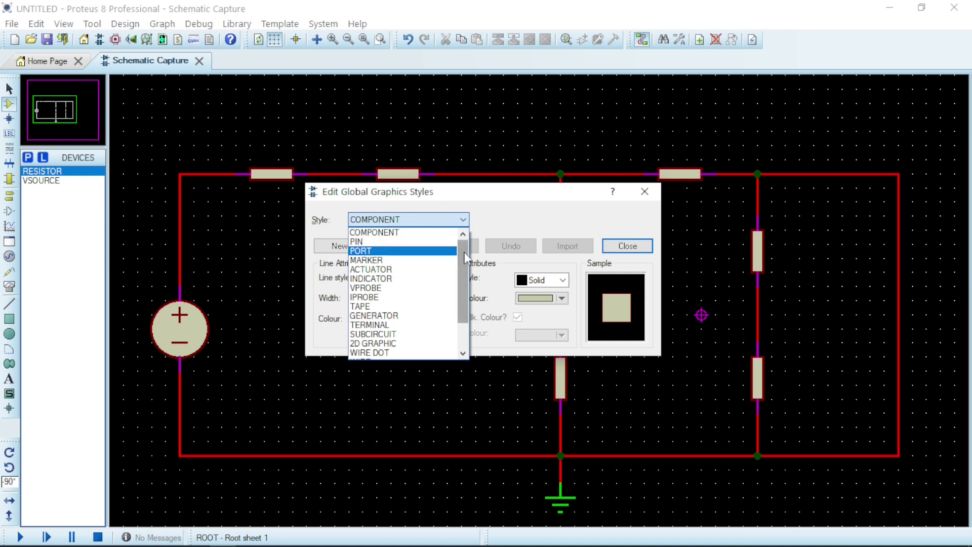
left_click_drag(462, 250, 462, 274)
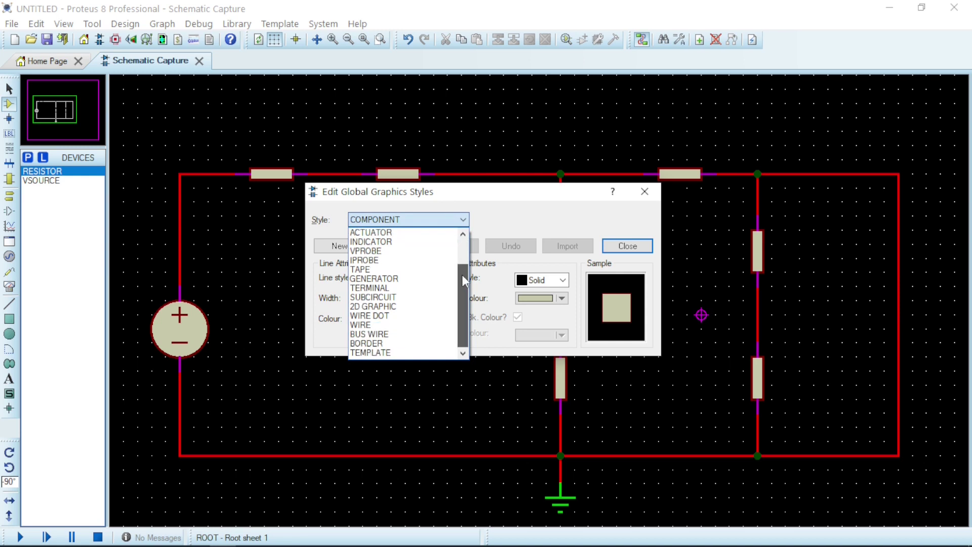
left_click(385, 319)
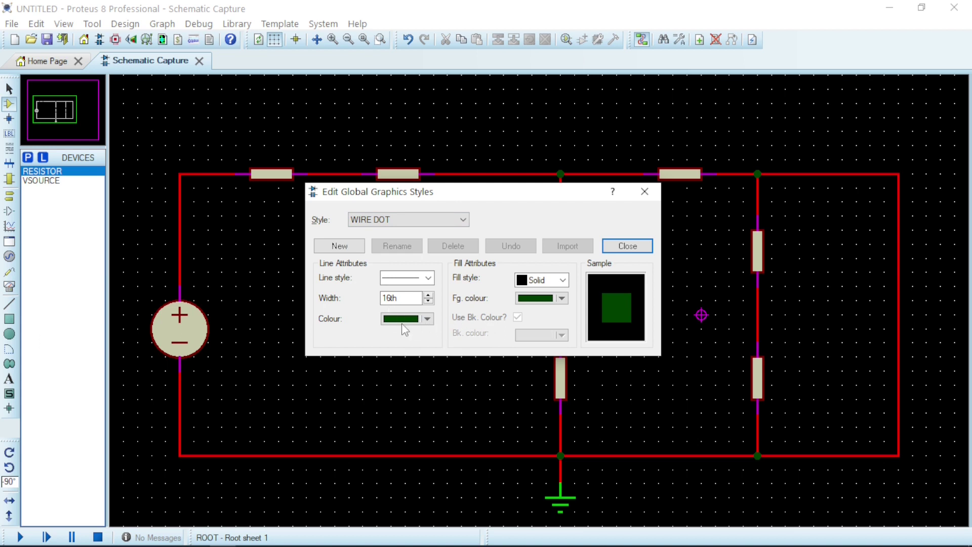
left_click(428, 323)
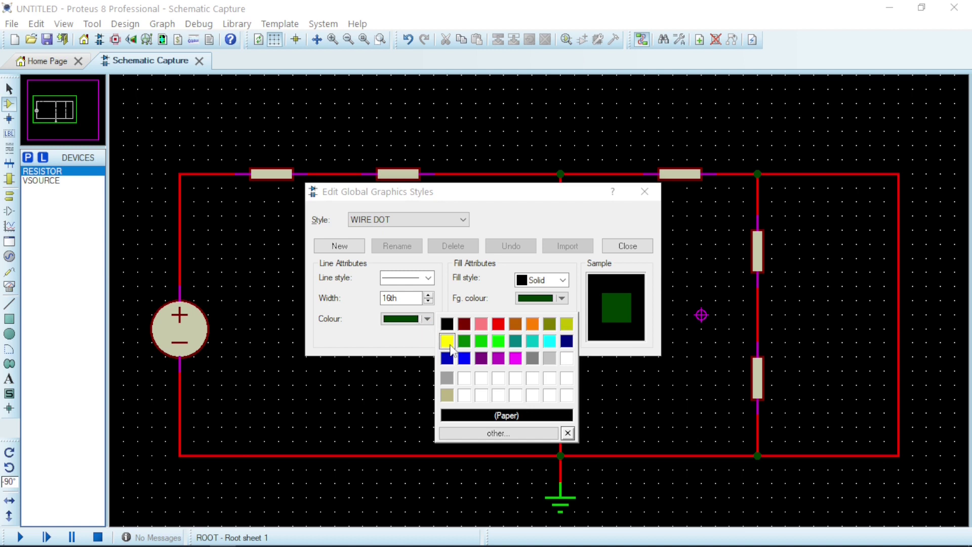
left_click(447, 340)
left_click(628, 245)
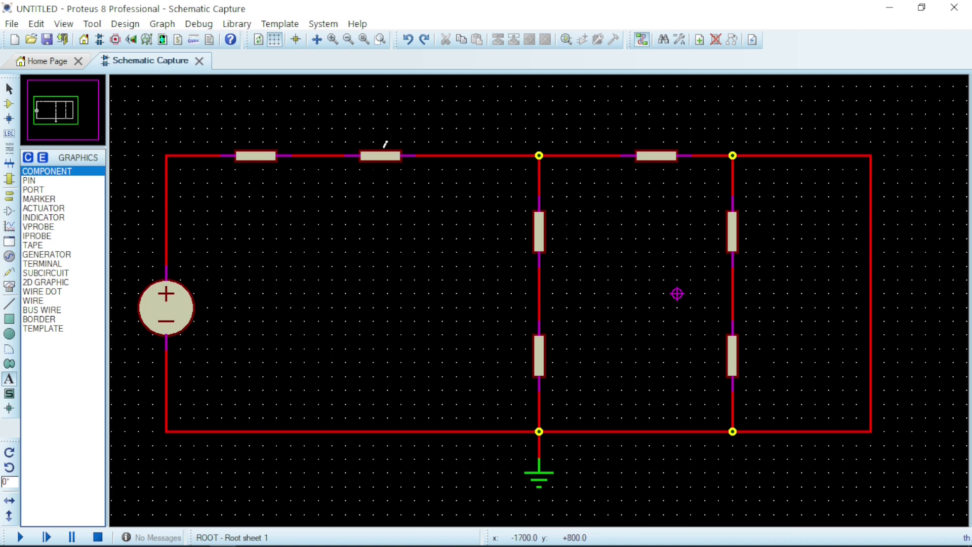
Step: Set the COMPONENT ID text style colour to cyan for R1–R7 and V1
left_click(288, 25)
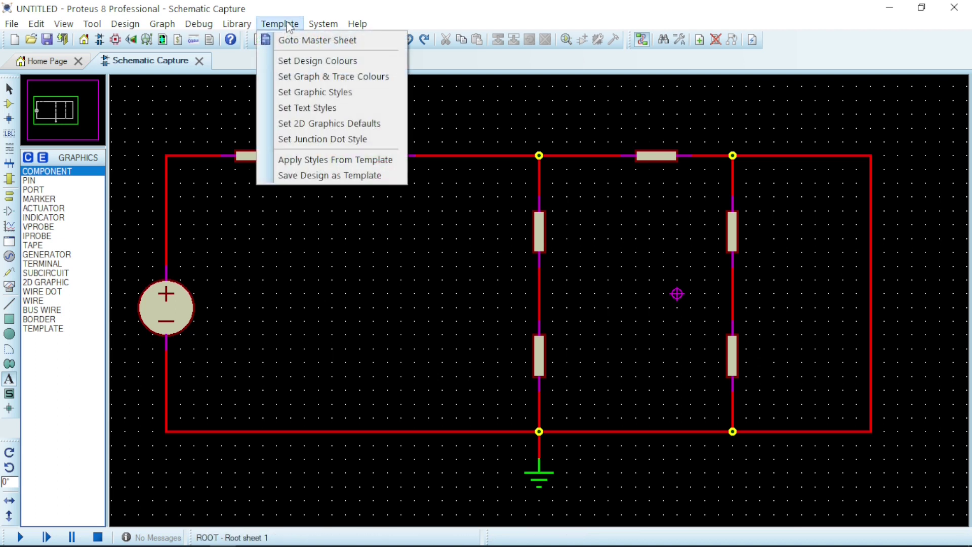
left_click(330, 109)
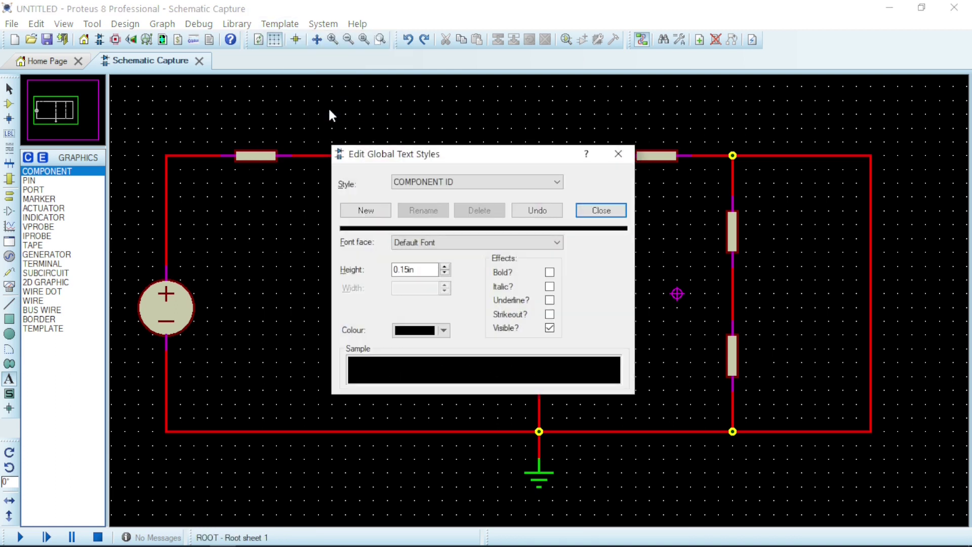
left_click(489, 182)
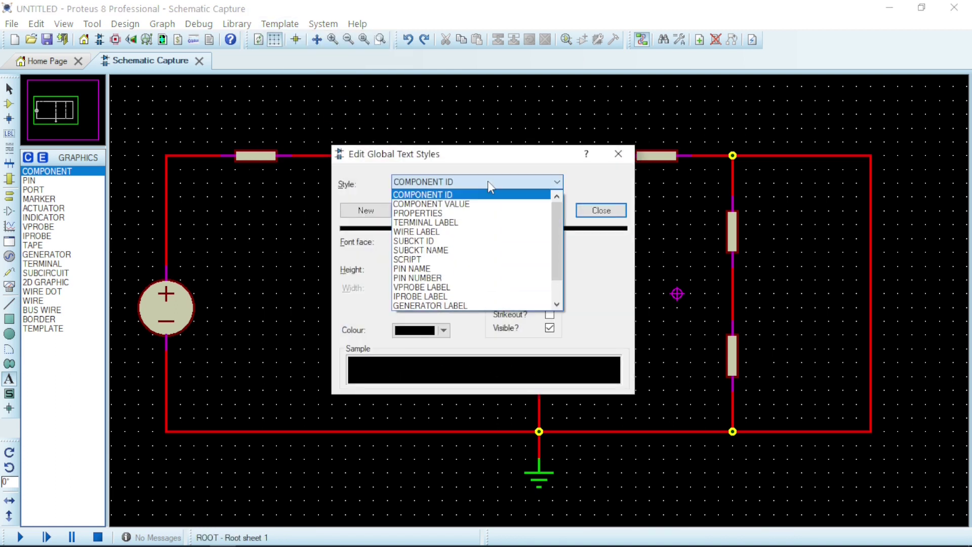
left_click(488, 181)
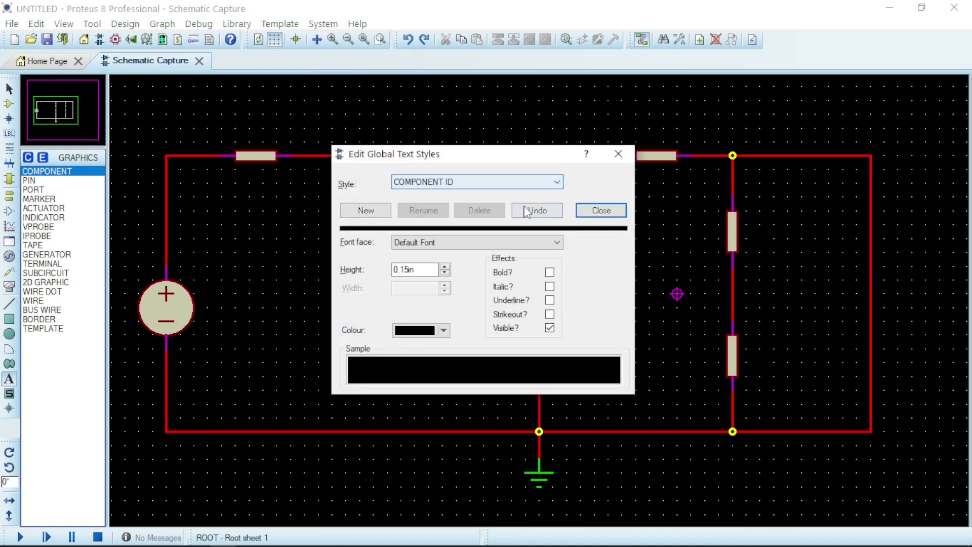
left_click(444, 331)
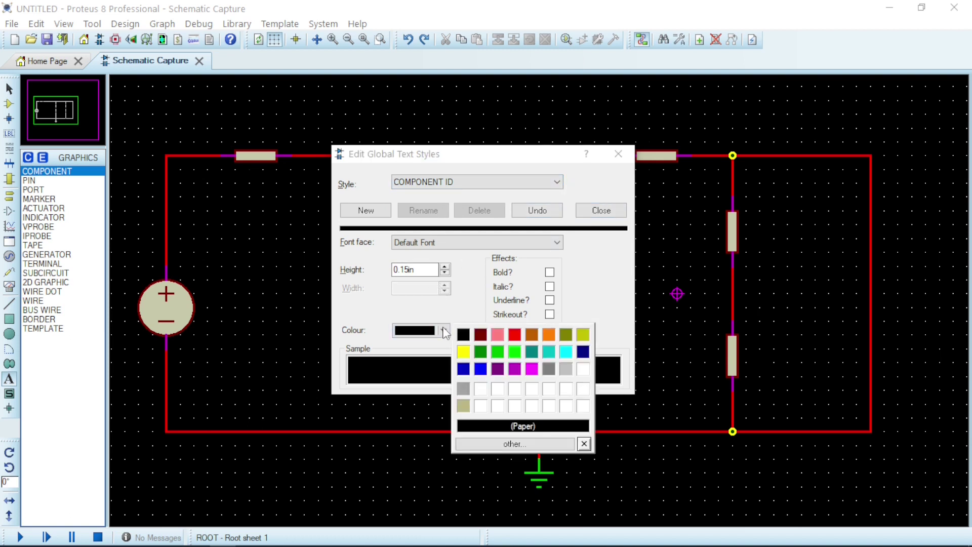
left_click(566, 352)
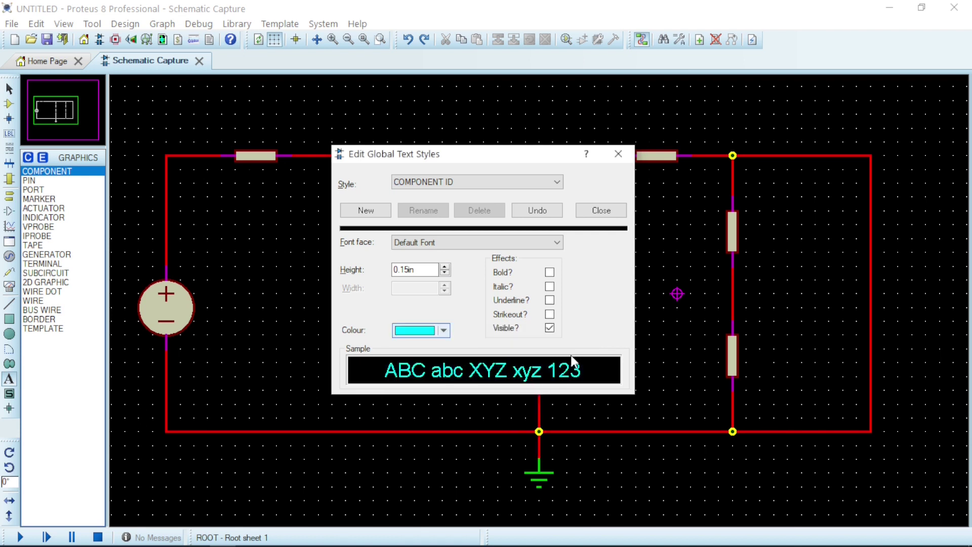
left_click(601, 210)
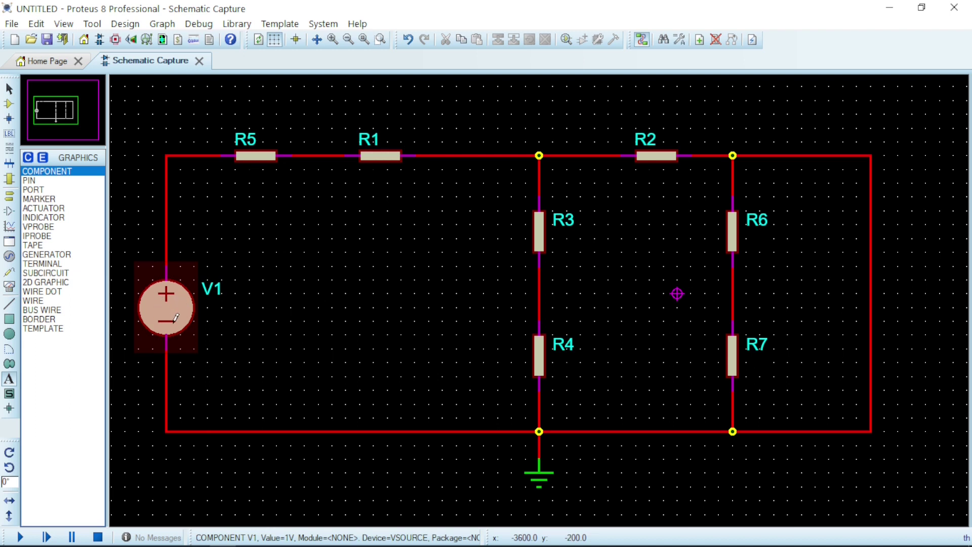
Step: Set the COMPONENT VALUE text style colour to pink so values like 10k and 1V show pink
left_click(280, 24)
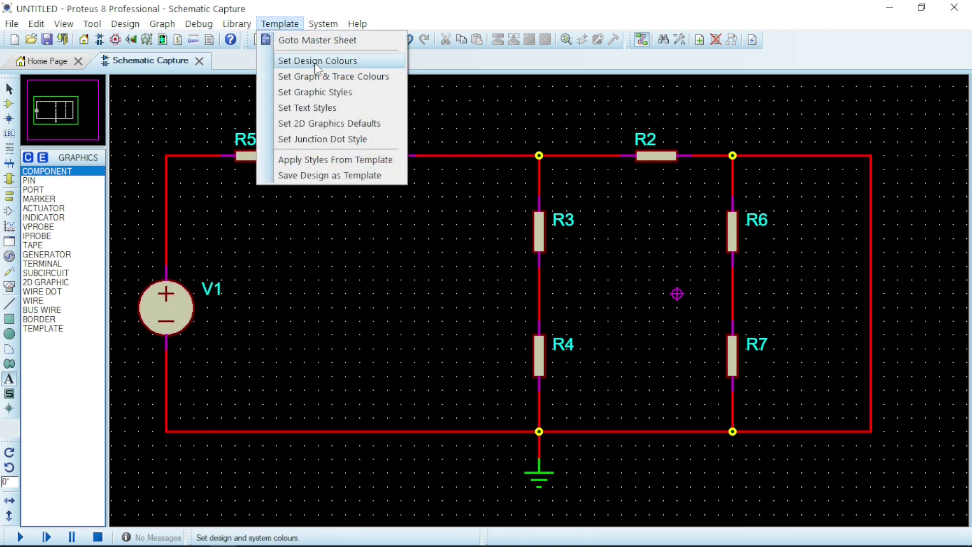
left_click(336, 108)
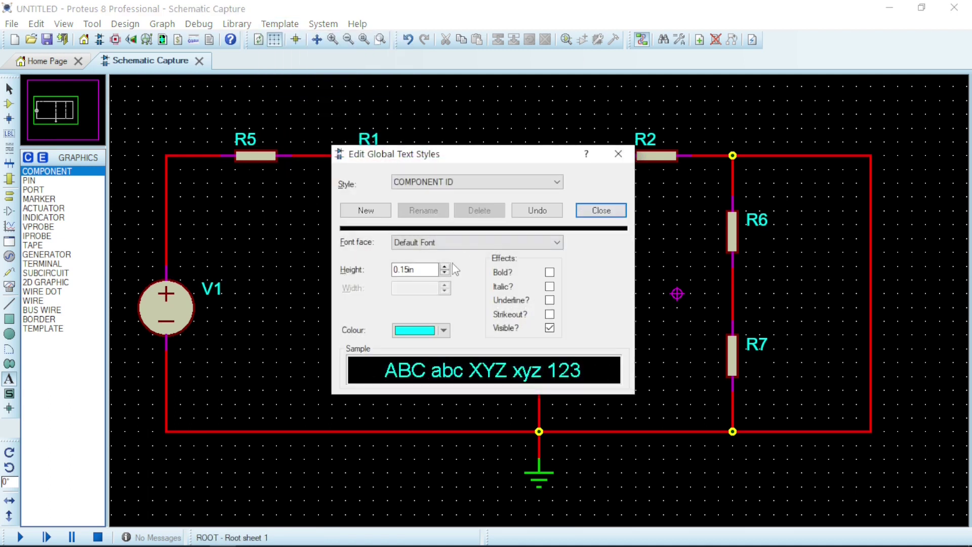
left_click(531, 183)
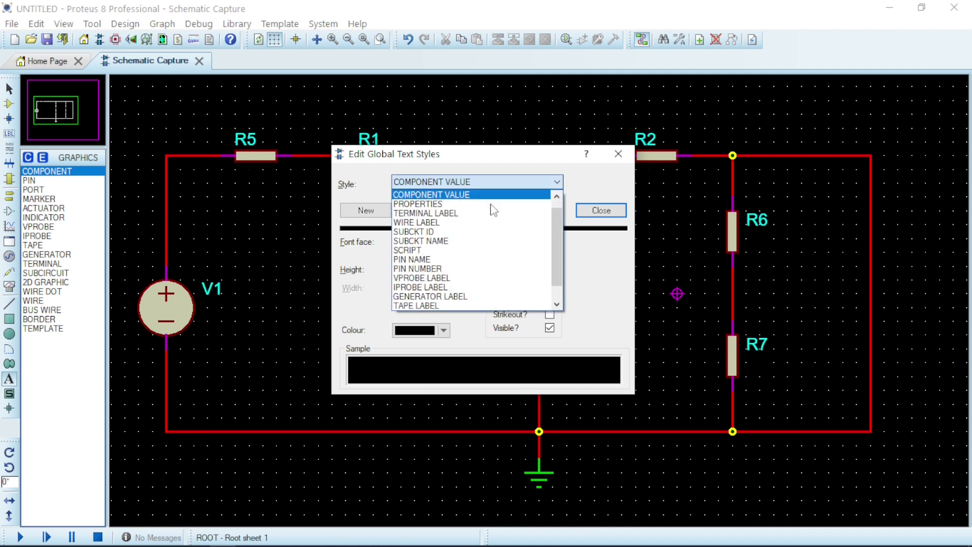
left_click(491, 205)
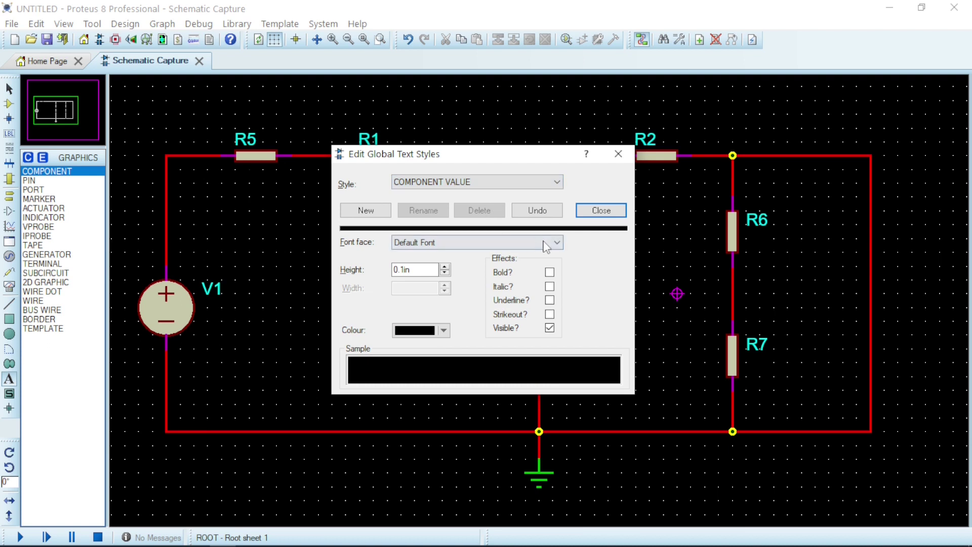
left_click(446, 334)
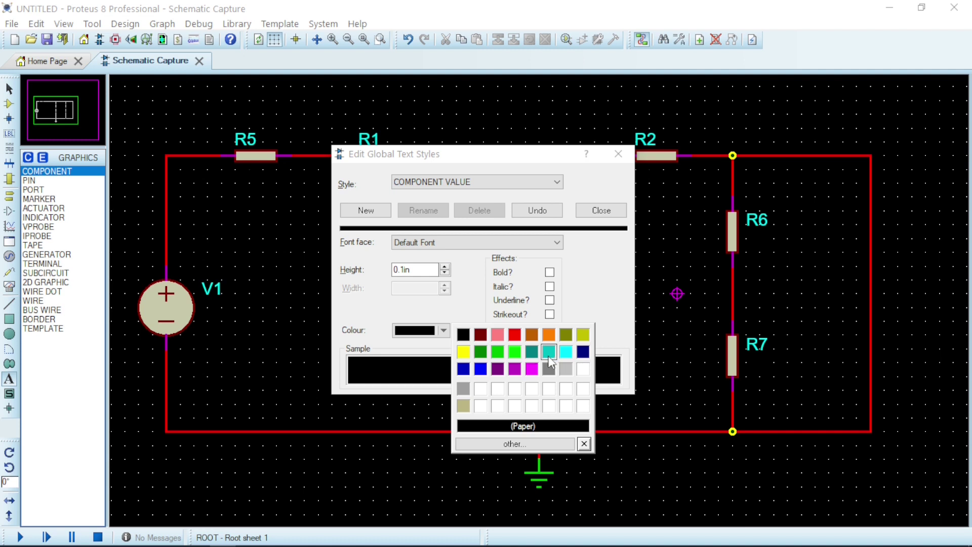
left_click(498, 336)
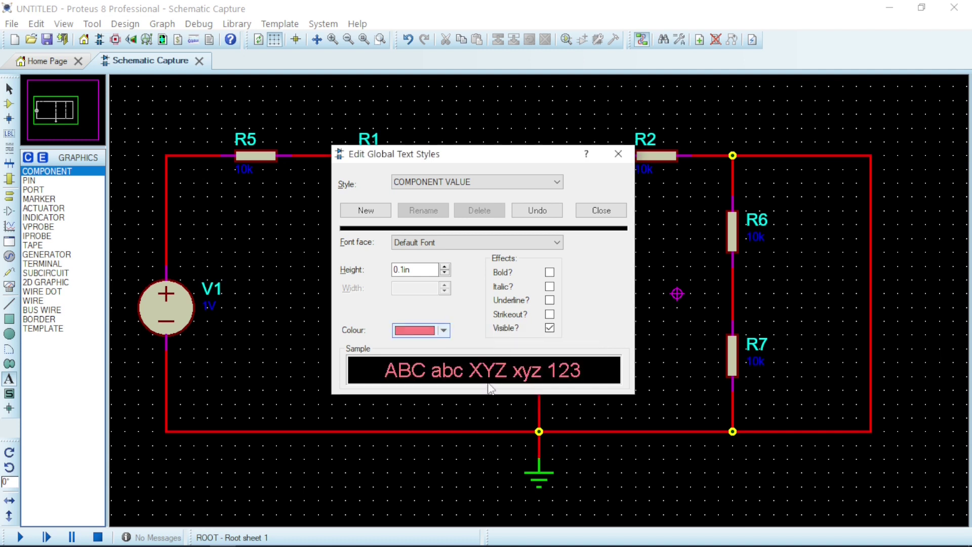
left_click(602, 211)
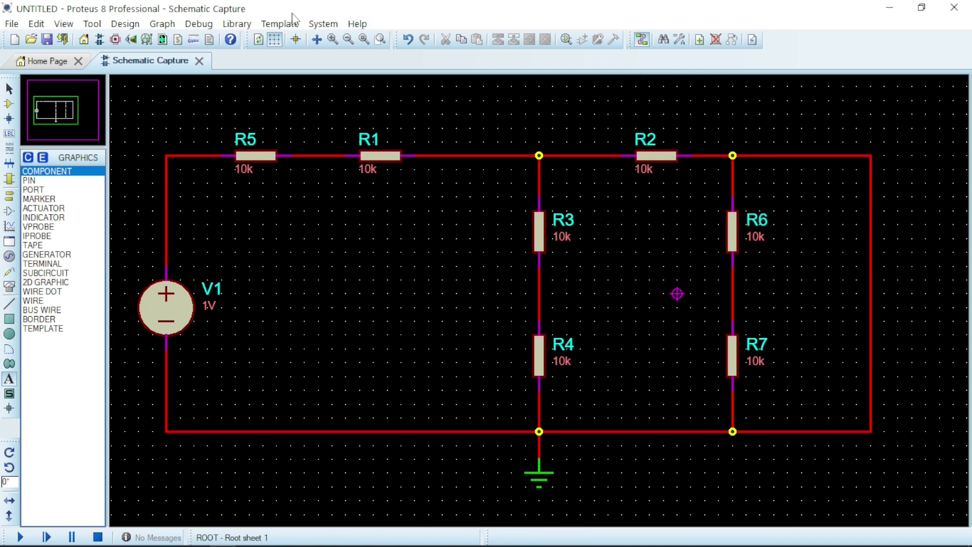
left_click(281, 24)
left_click(281, 25)
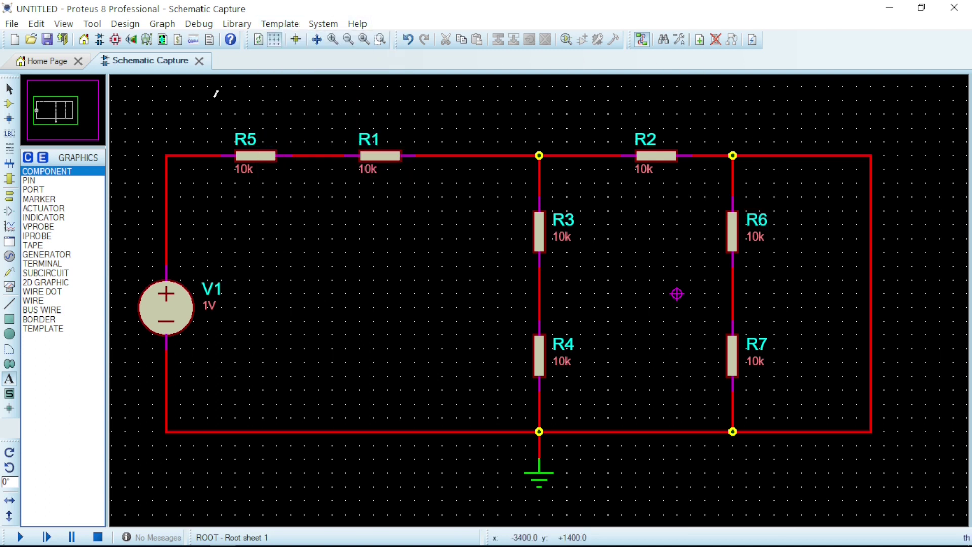